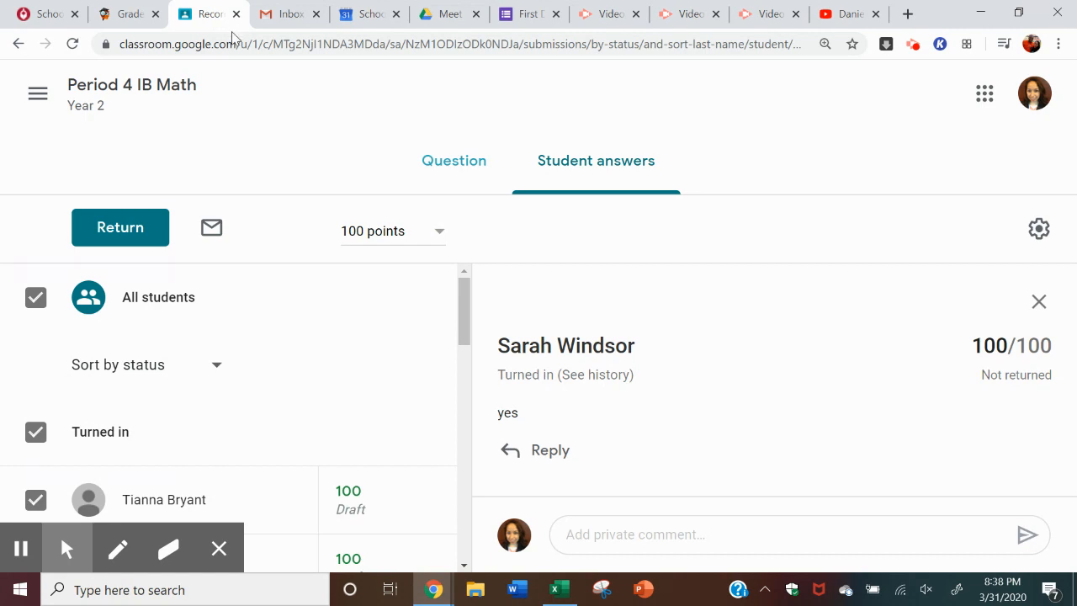
Switch to the SIS Gradebook and view the student roster for the IB STATS & PROB class
{"action": "left_click", "coordinate": [123, 16]}
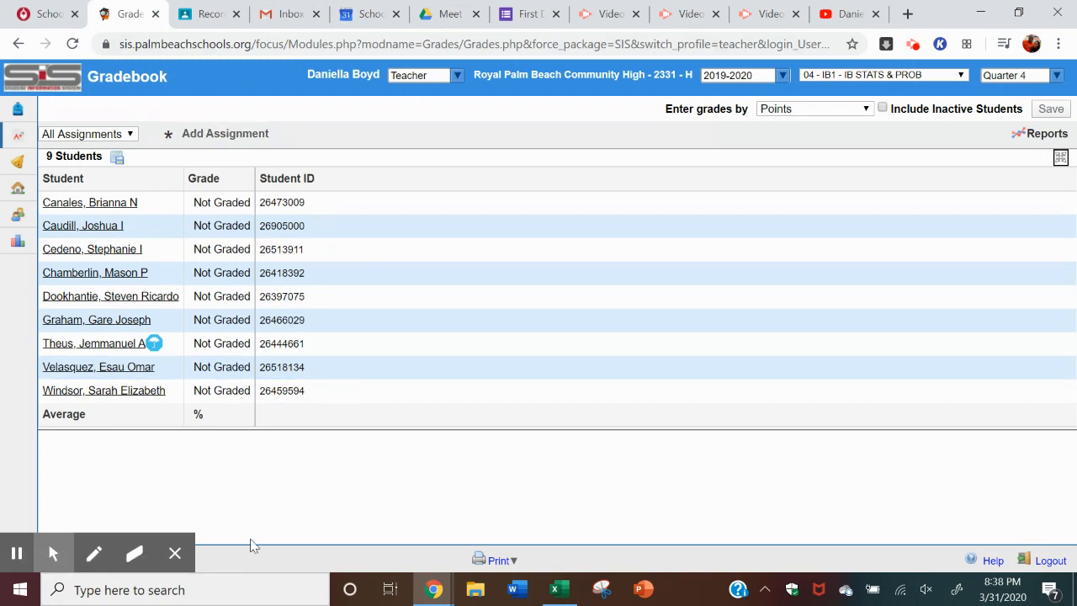
{"action": "left_click", "coordinate": [176, 552]}
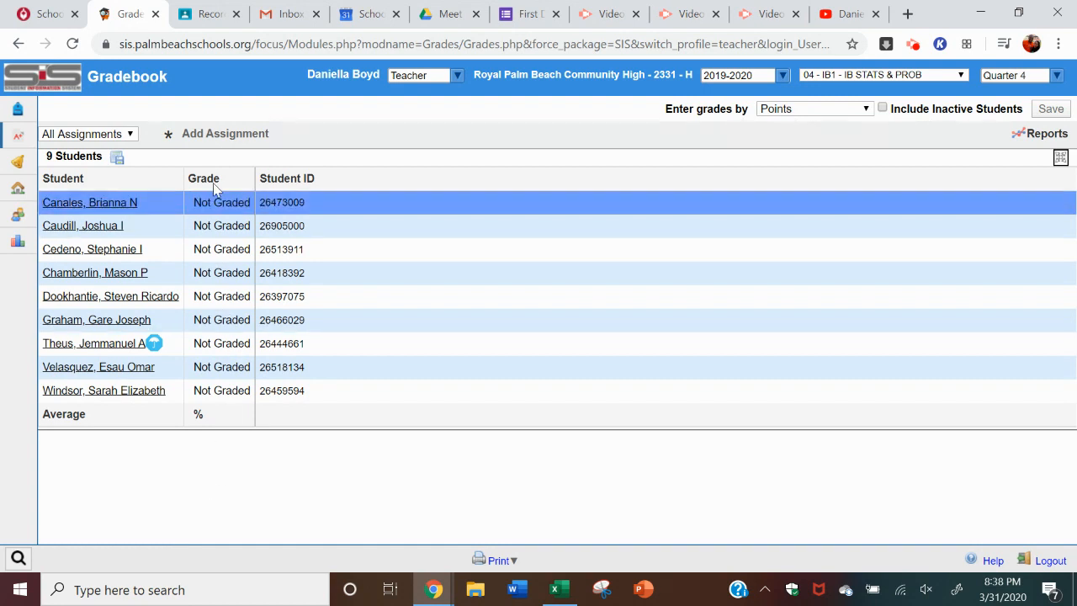
Back in Google Classroom, review the selected students' draft grades and return the graded work to all of them
{"action": "left_click", "coordinate": [207, 15]}
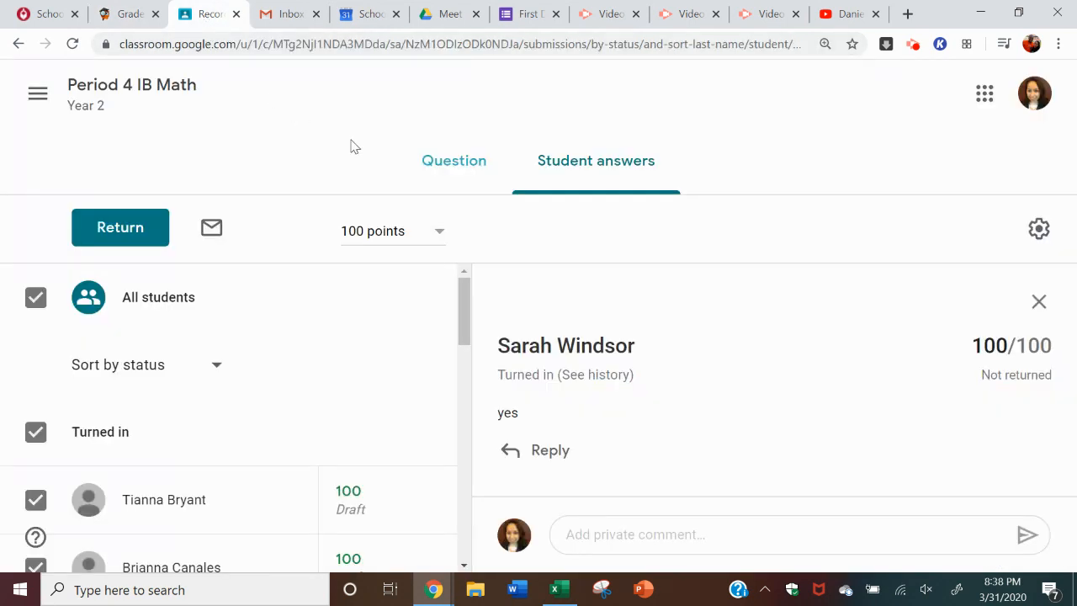
{"action": "scroll", "coordinate": [303, 336], "scroll_direction": "down", "scroll_amount": 2}
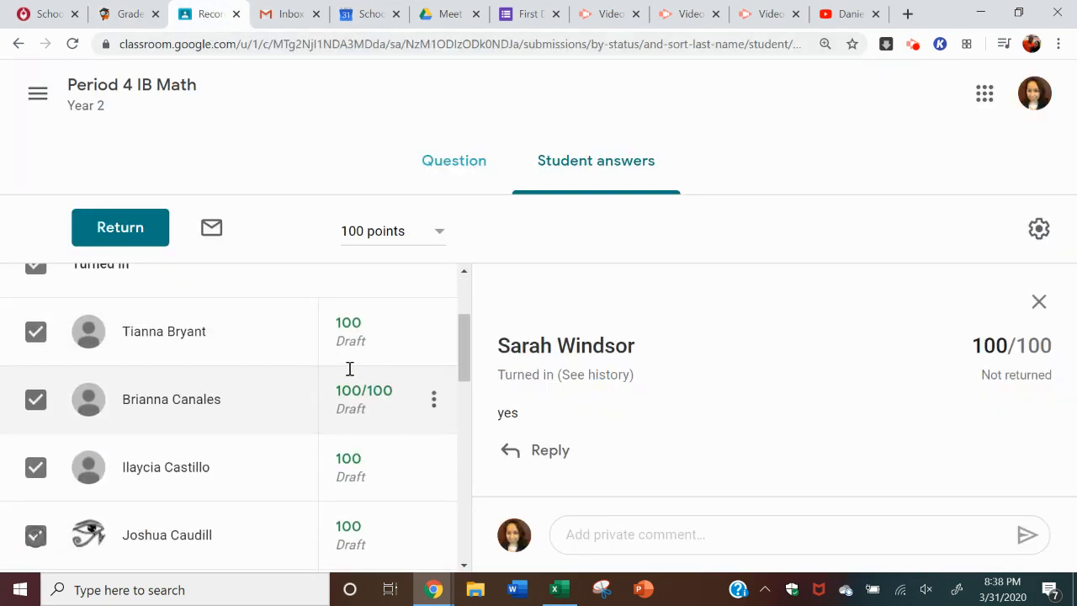
{"action": "scroll", "coordinate": [386, 497], "scroll_direction": "down", "scroll_amount": 1}
{"action": "scroll", "coordinate": [356, 457], "scroll_direction": "up", "scroll_amount": 3}
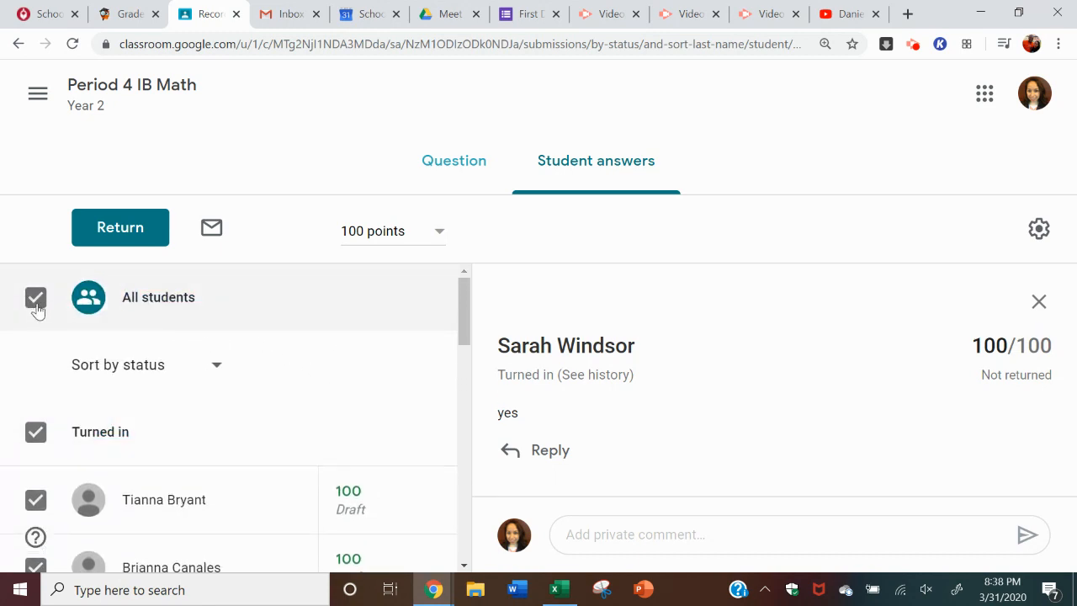
{"action": "scroll", "coordinate": [47, 454], "scroll_direction": "down", "scroll_amount": 6}
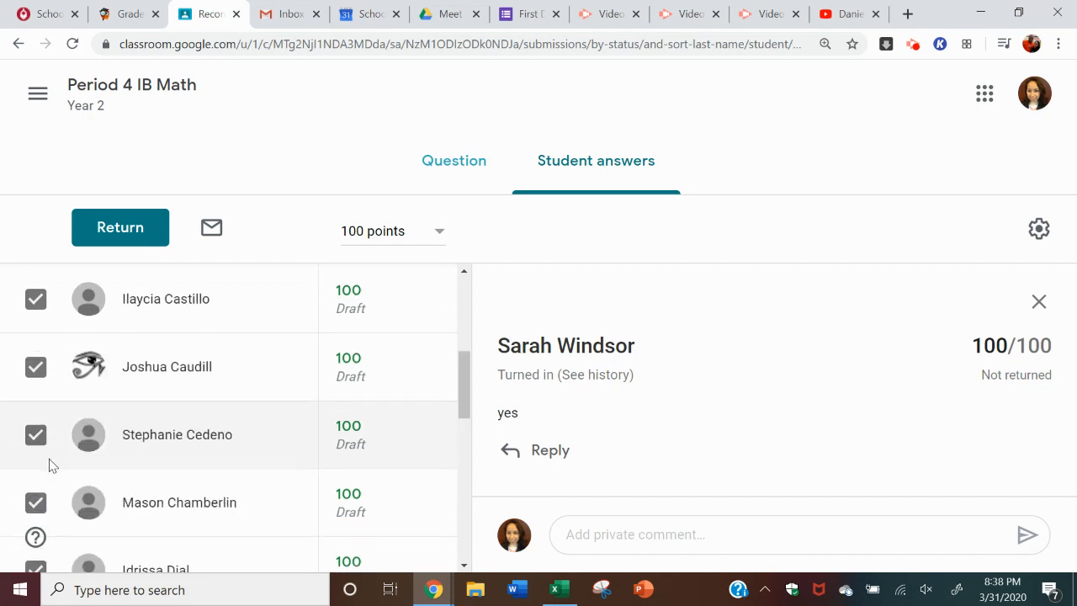
{"action": "scroll", "coordinate": [49, 466], "scroll_direction": "down", "scroll_amount": 6}
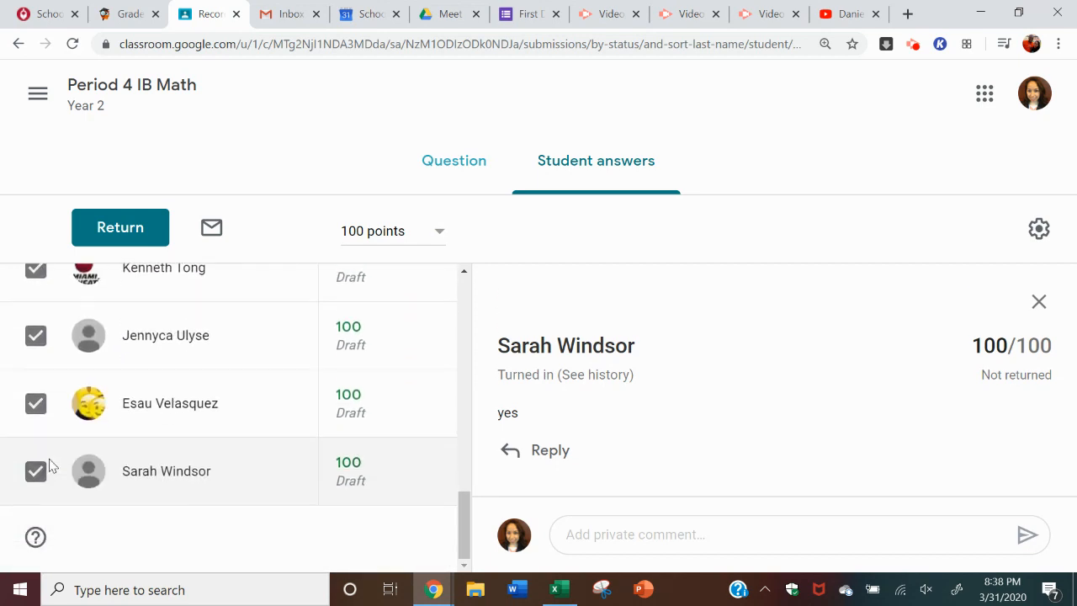
{"action": "scroll", "coordinate": [80, 425], "scroll_direction": "up", "scroll_amount": 4}
{"action": "scroll", "coordinate": [80, 425], "scroll_direction": "up", "scroll_amount": 8}
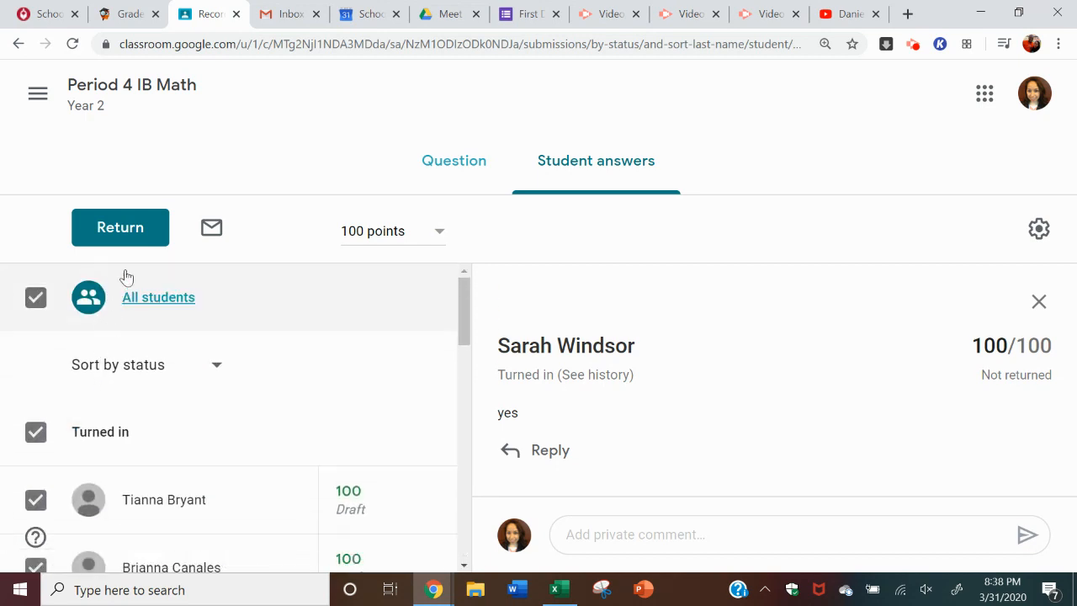
{"action": "left_click", "coordinate": [120, 229]}
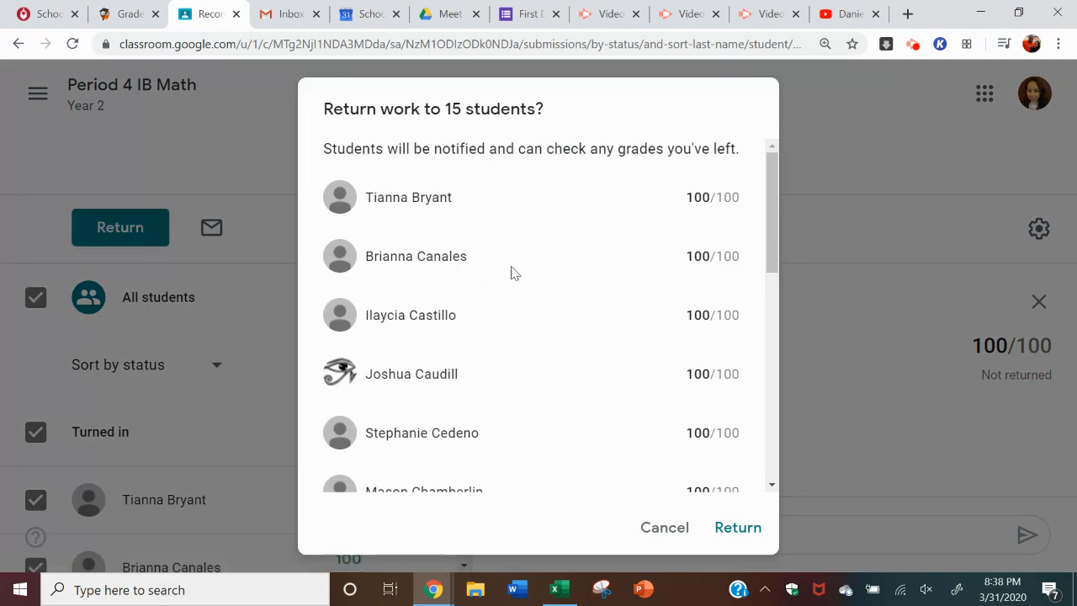
{"action": "left_click", "coordinate": [745, 525]}
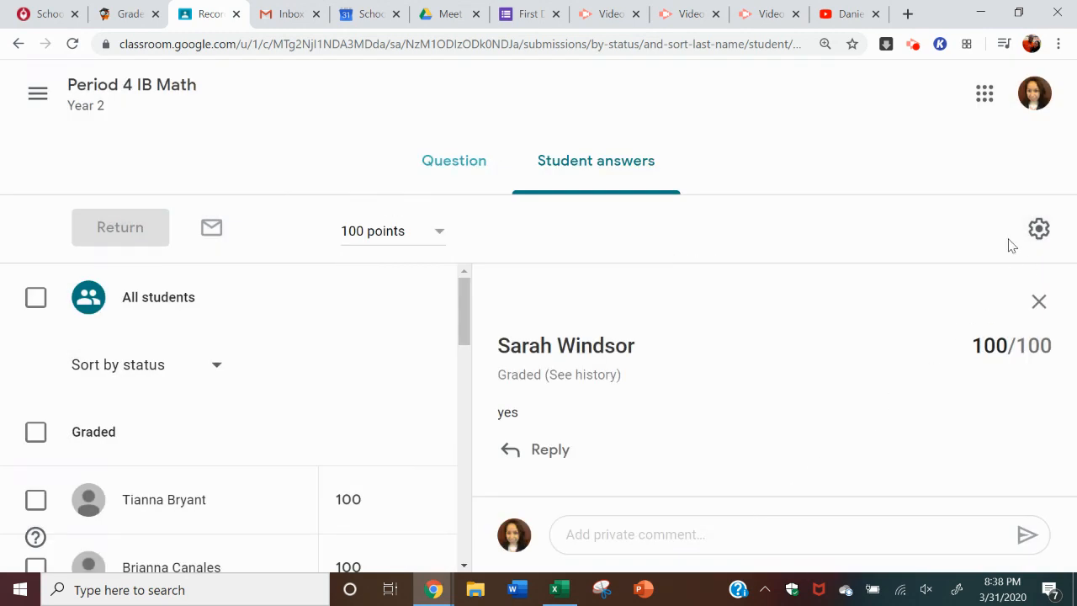
Download only this question's grades as CSV, open the file in Excel, and dismiss the data loss notice
{"action": "left_click", "coordinate": [1036, 234]}
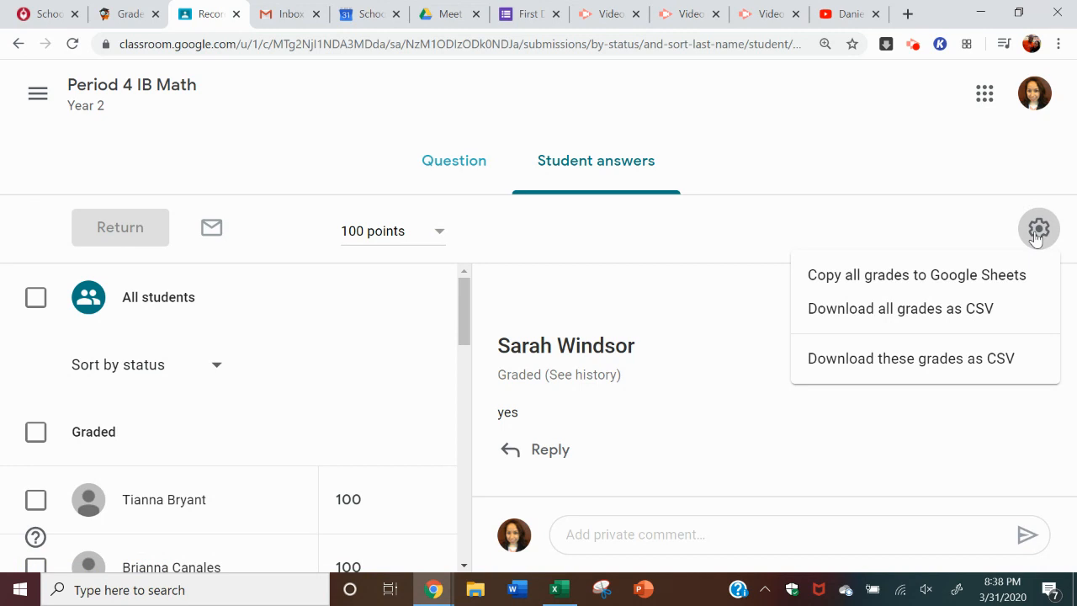
{"action": "left_click", "coordinate": [977, 361]}
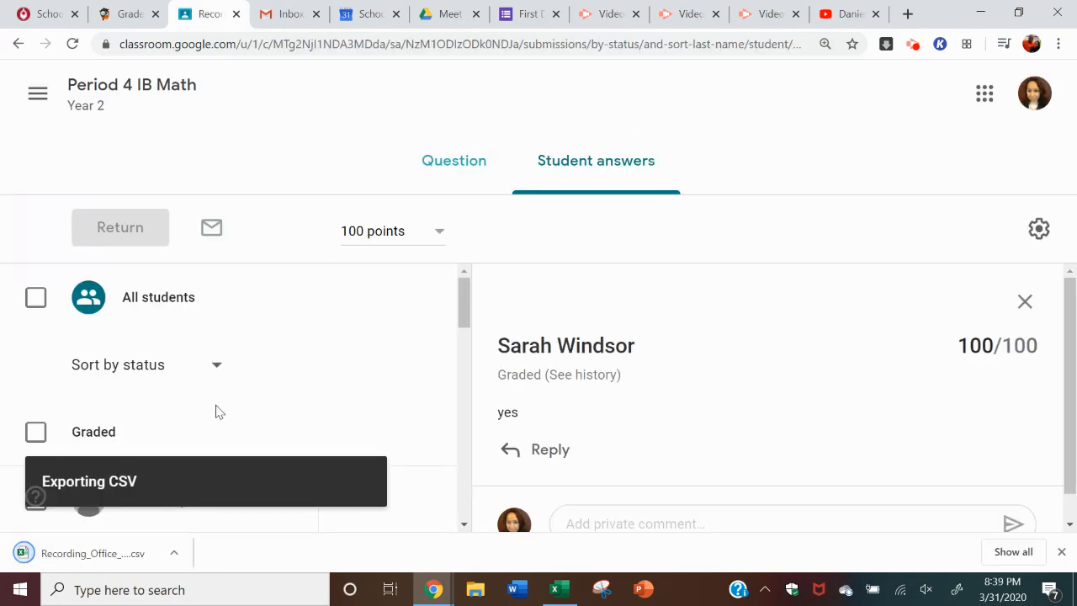
{"action": "left_click", "coordinate": [93, 560]}
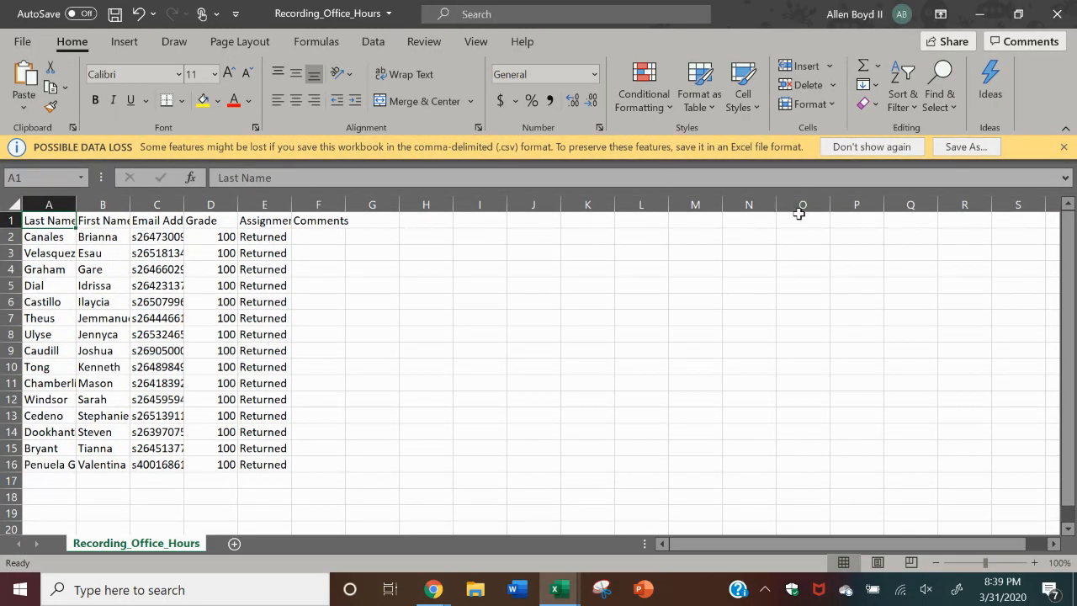
{"action": "left_click", "coordinate": [1063, 147]}
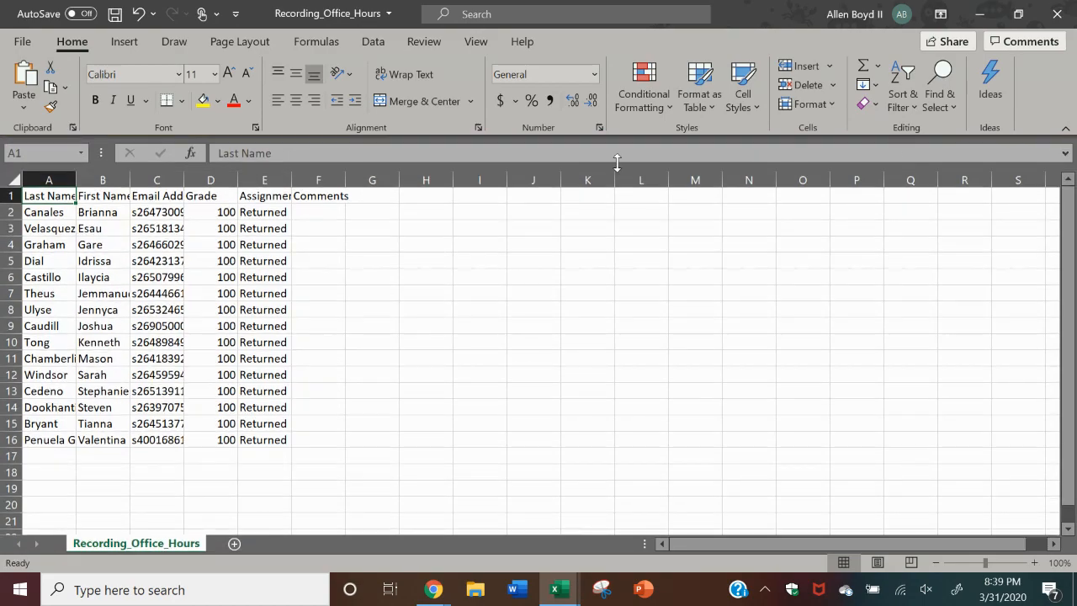
Save a copy of the Recording_Office_Hours file to the Desktop in CSV (Comma delimited) format
{"action": "left_click", "coordinate": [22, 42]}
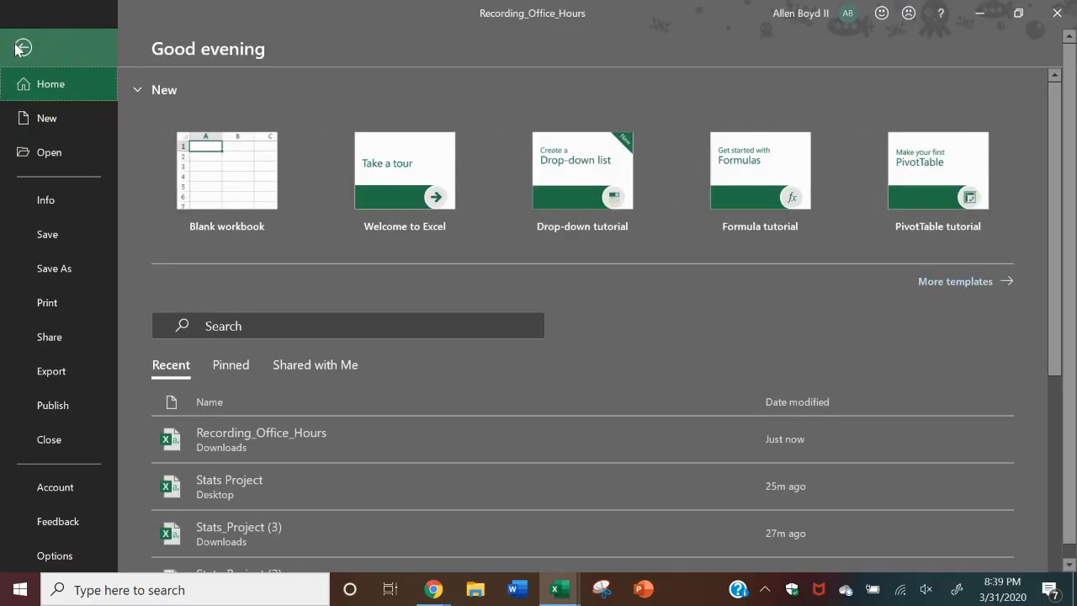
{"action": "left_click", "coordinate": [60, 261]}
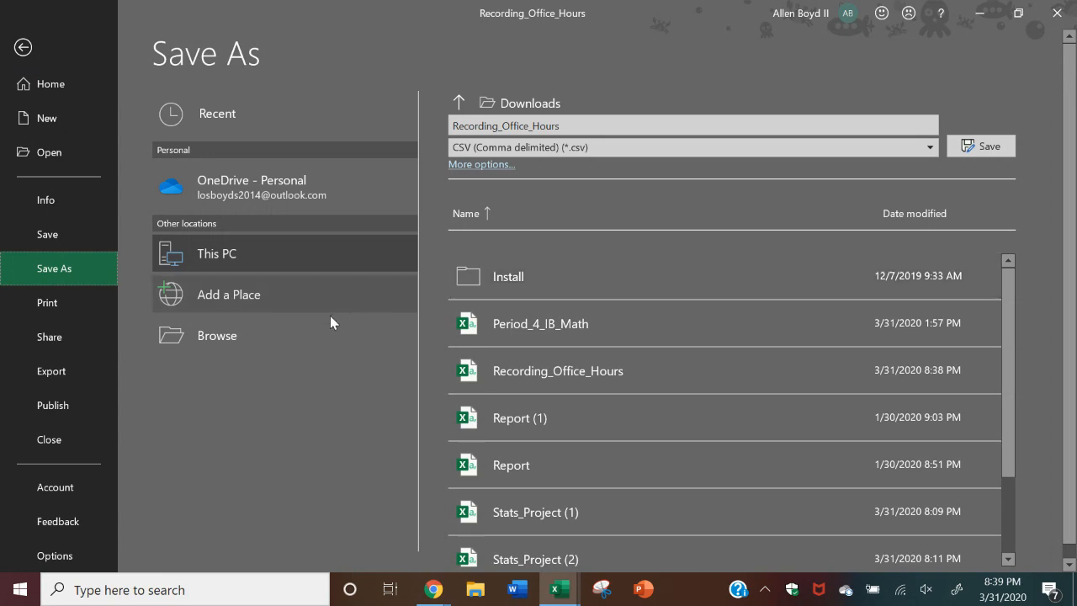
{"action": "left_click", "coordinate": [279, 333]}
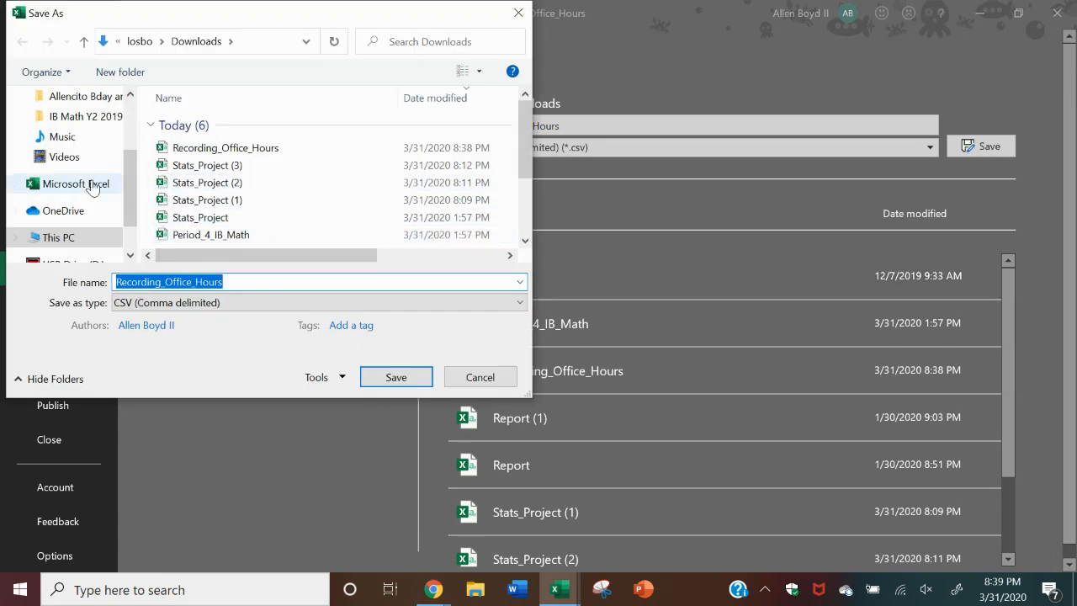
{"action": "scroll", "coordinate": [74, 105], "scroll_direction": "up", "scroll_amount": 2}
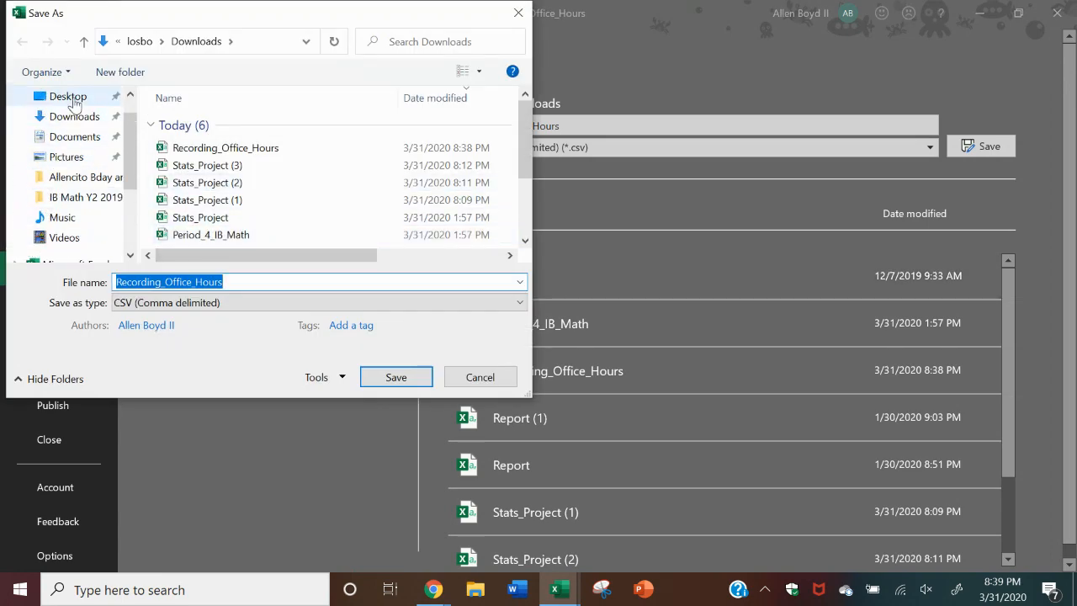
{"action": "left_click", "coordinate": [74, 100]}
{"action": "left_click", "coordinate": [403, 380]}
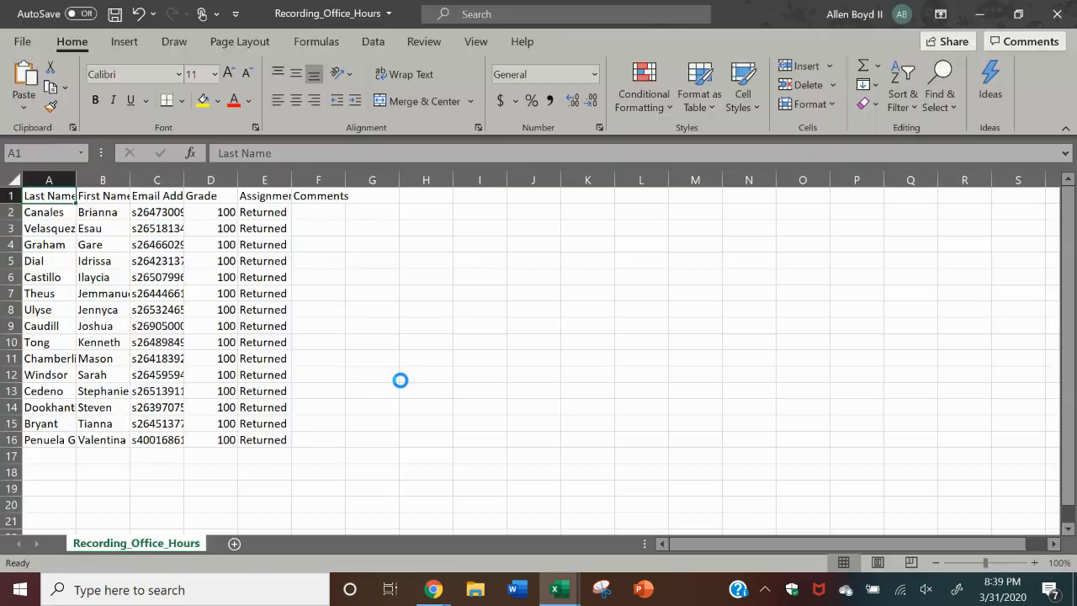
Switch back to Chrome and go to the SIS Gradebook
{"action": "left_click", "coordinate": [436, 594]}
{"action": "left_click", "coordinate": [344, 542]}
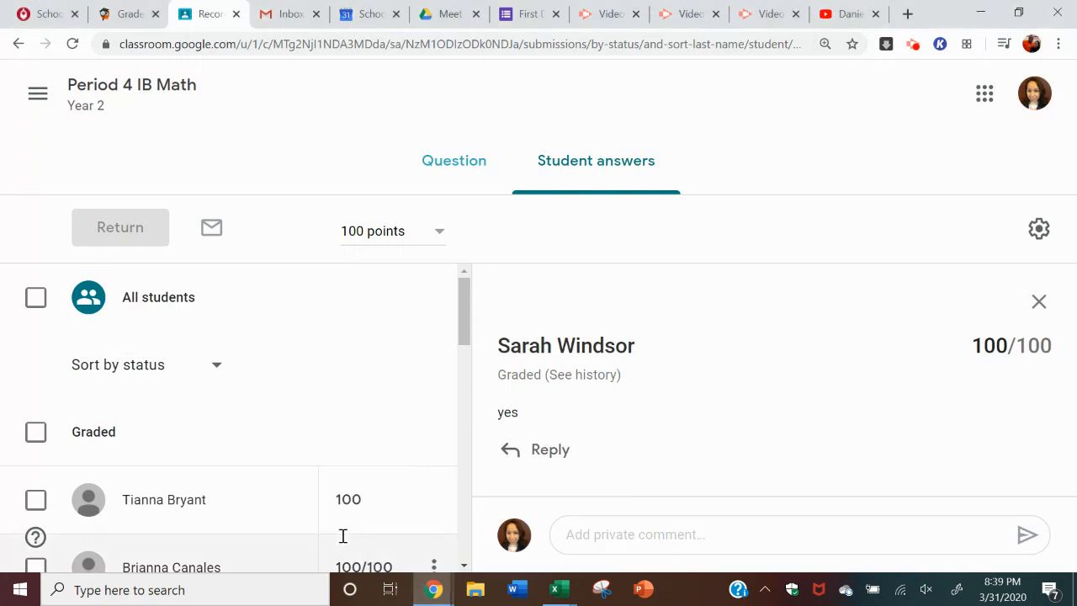
{"action": "left_click", "coordinate": [128, 15]}
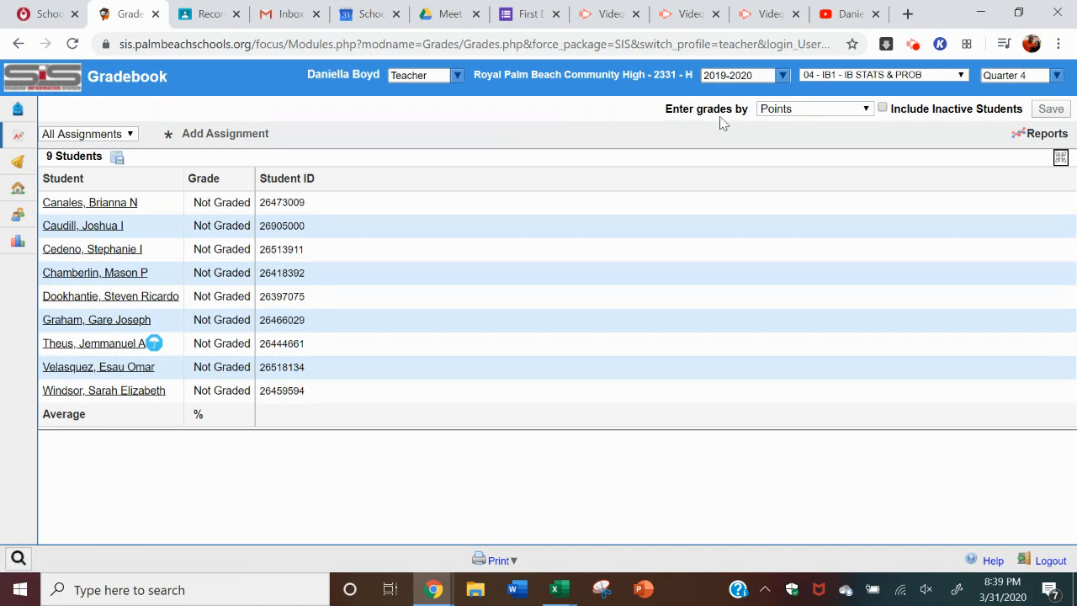
Check the class sections available in the gradebook and the workbooks open in Excel
{"action": "left_click", "coordinate": [862, 76]}
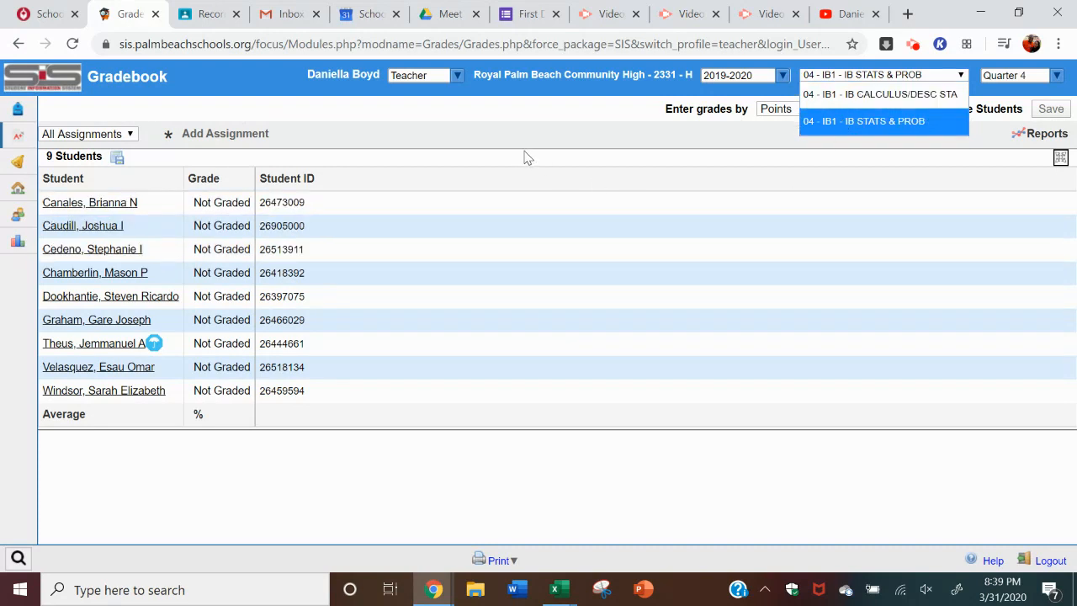
{"action": "left_click", "coordinate": [497, 145]}
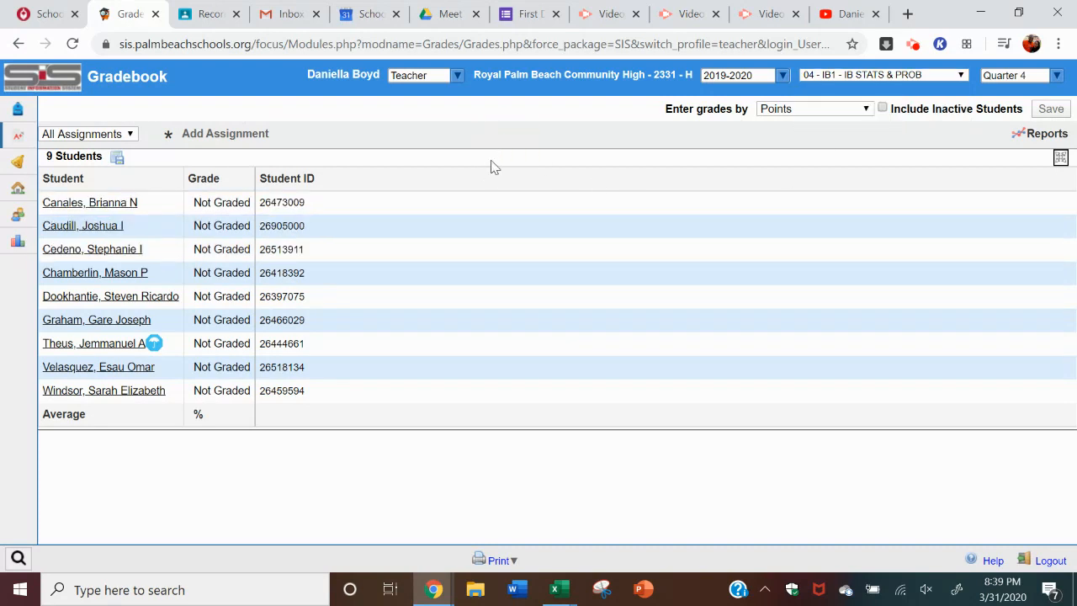
{"action": "left_click", "coordinate": [555, 594]}
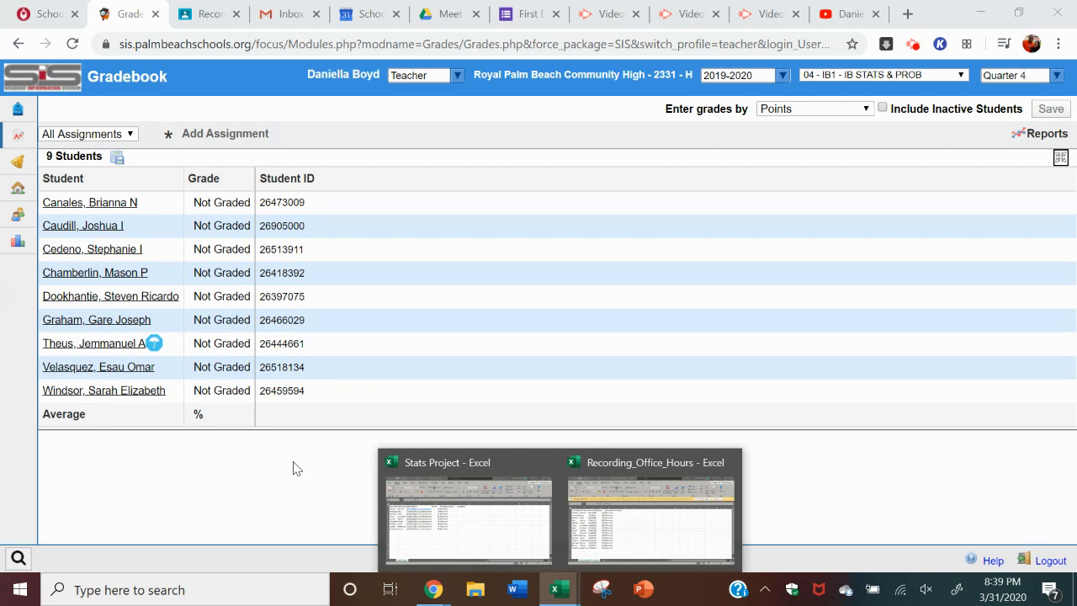
{"action": "left_click", "coordinate": [293, 468]}
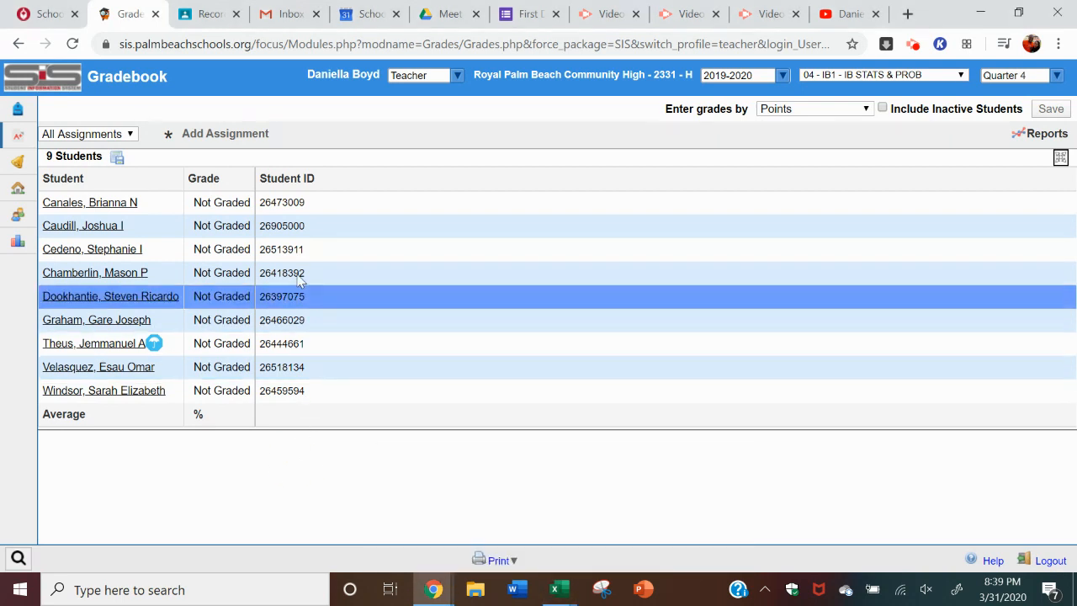
Start a new gradebook assignment titled CW1 worth 5 points
{"action": "left_click", "coordinate": [223, 135]}
{"action": "left_click", "coordinate": [223, 134]}
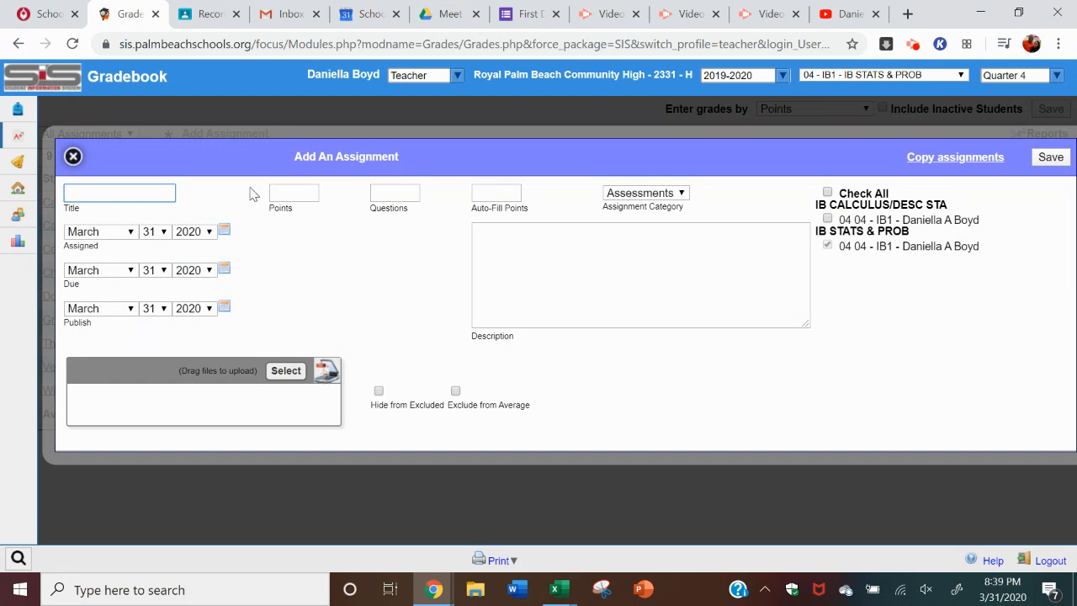
{"action": "left_click", "coordinate": [153, 192]}
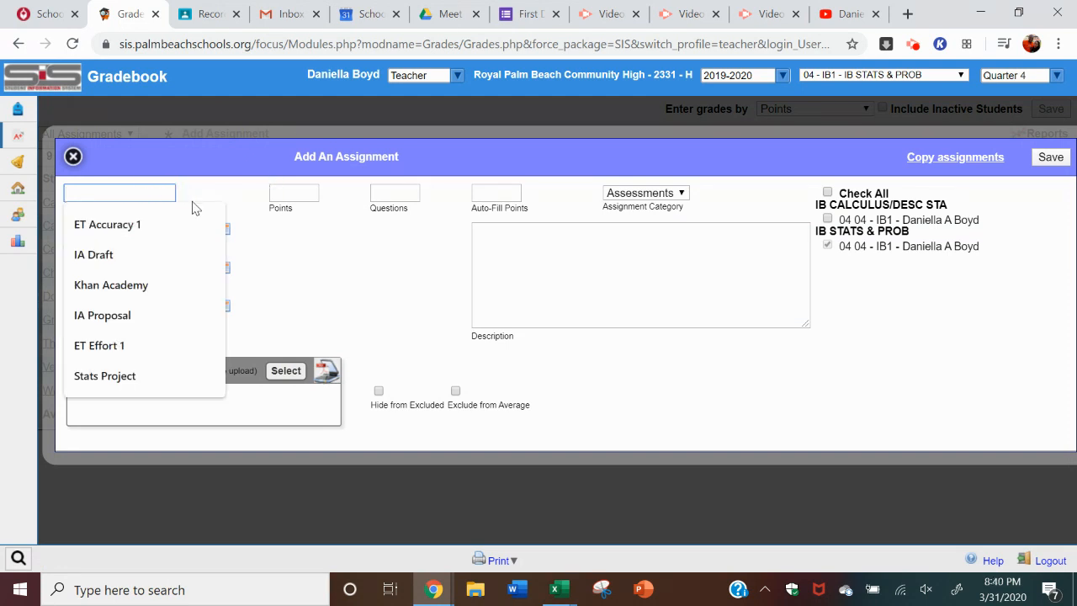
{"action": "type", "text": "CW1"}
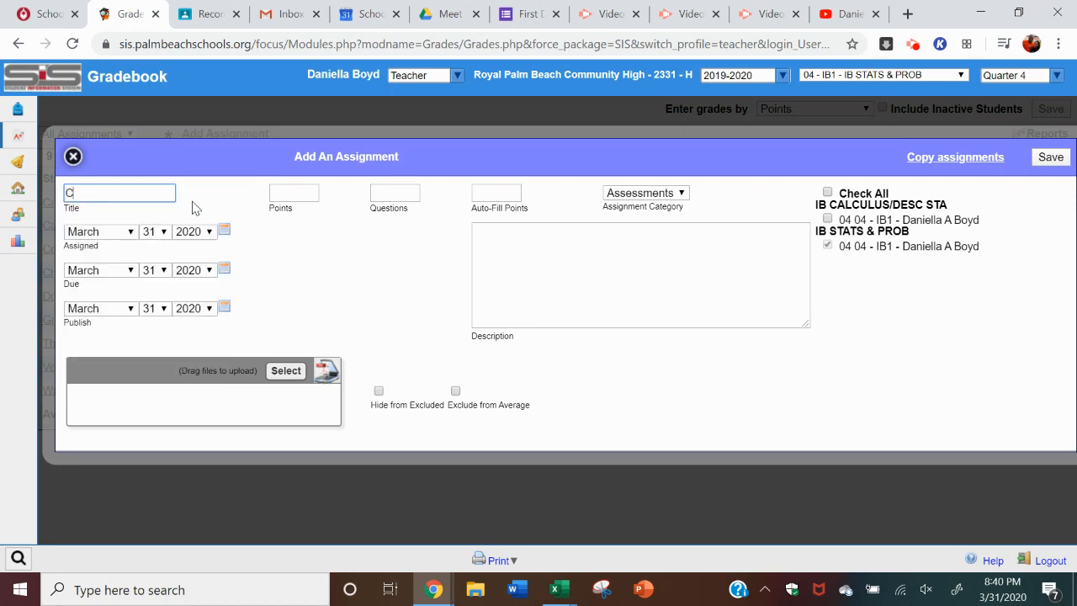
{"action": "left_click", "coordinate": [307, 197]}
{"action": "left_click", "coordinate": [365, 286]}
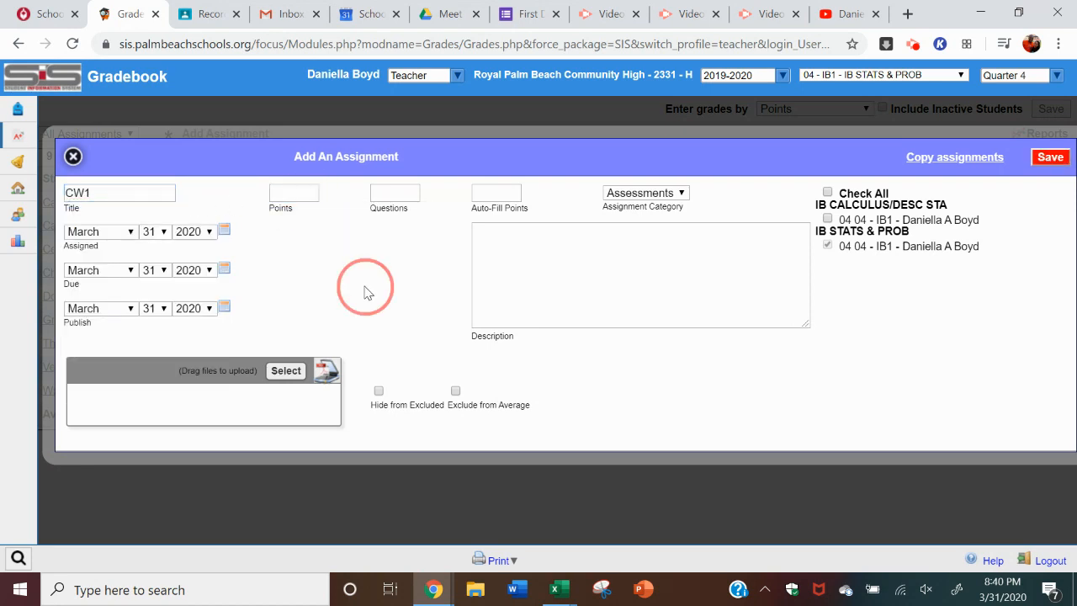
{"action": "left_click", "coordinate": [301, 198]}
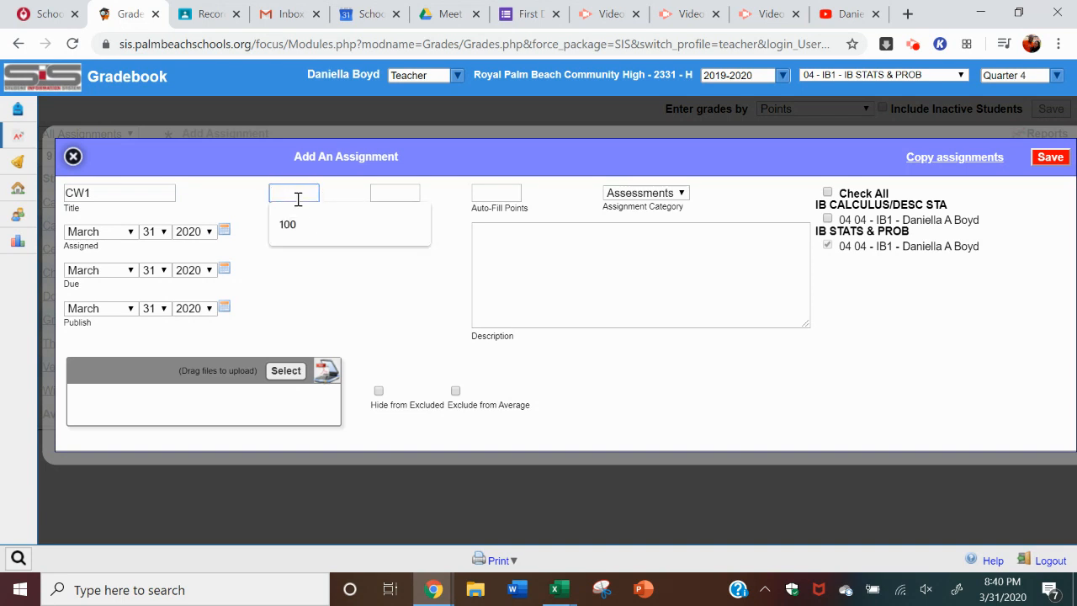
{"action": "type", "text": "5"}
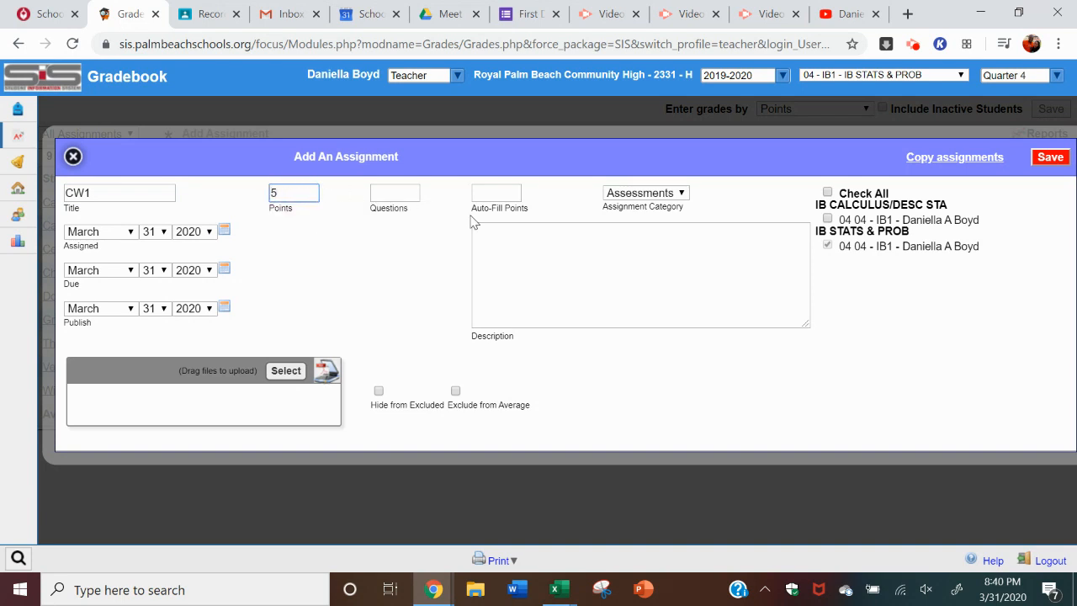
Set the assignment's category to CW/HW, apply it to all class sections, and save it
{"action": "left_click", "coordinate": [631, 199]}
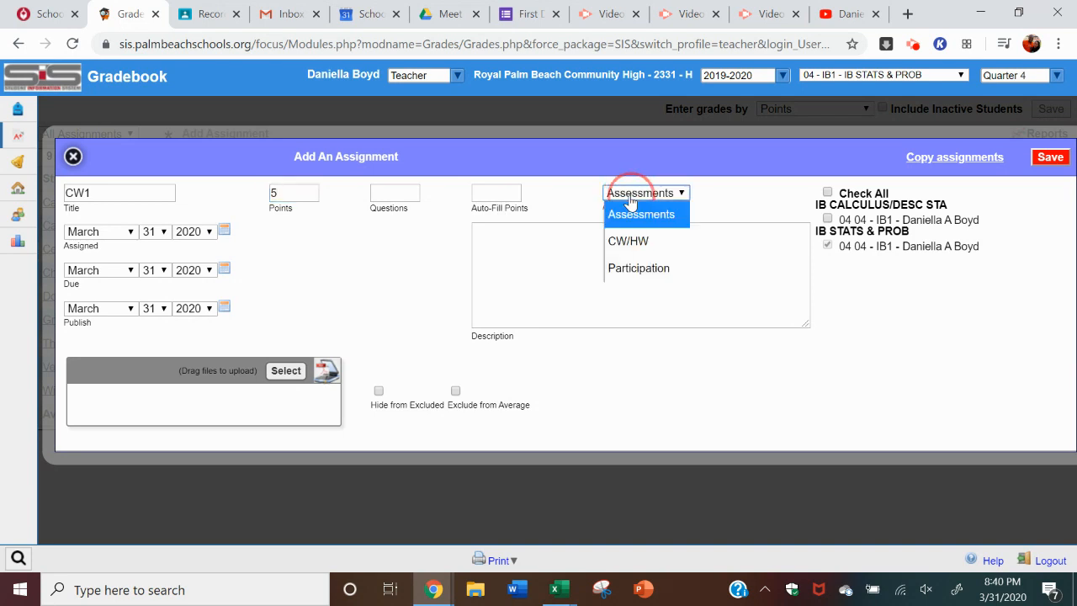
{"action": "left_click", "coordinate": [638, 243]}
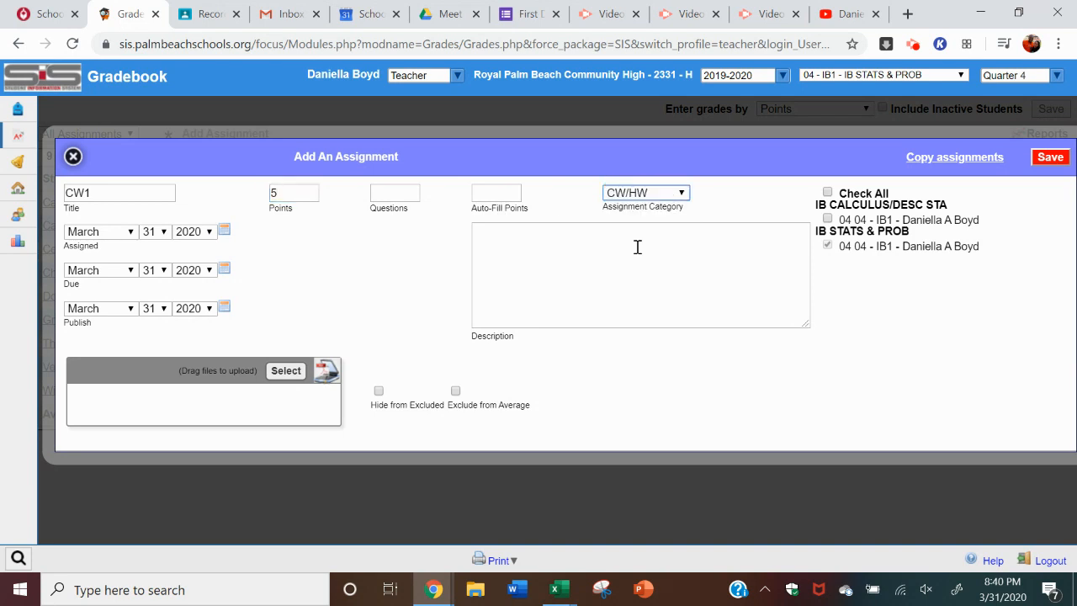
{"action": "left_click", "coordinate": [827, 192]}
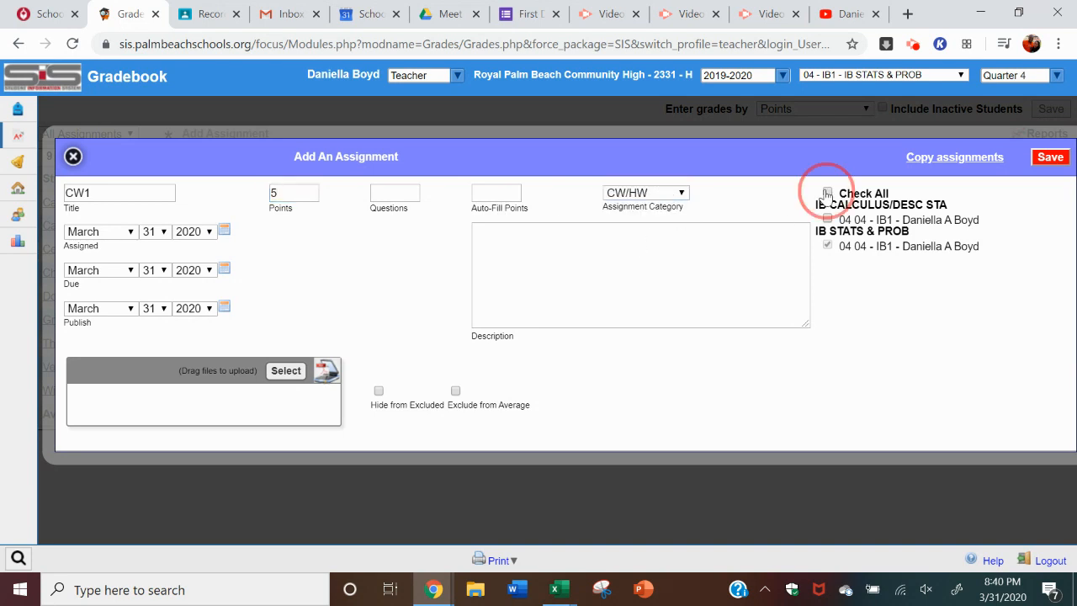
{"action": "left_click", "coordinate": [1048, 157]}
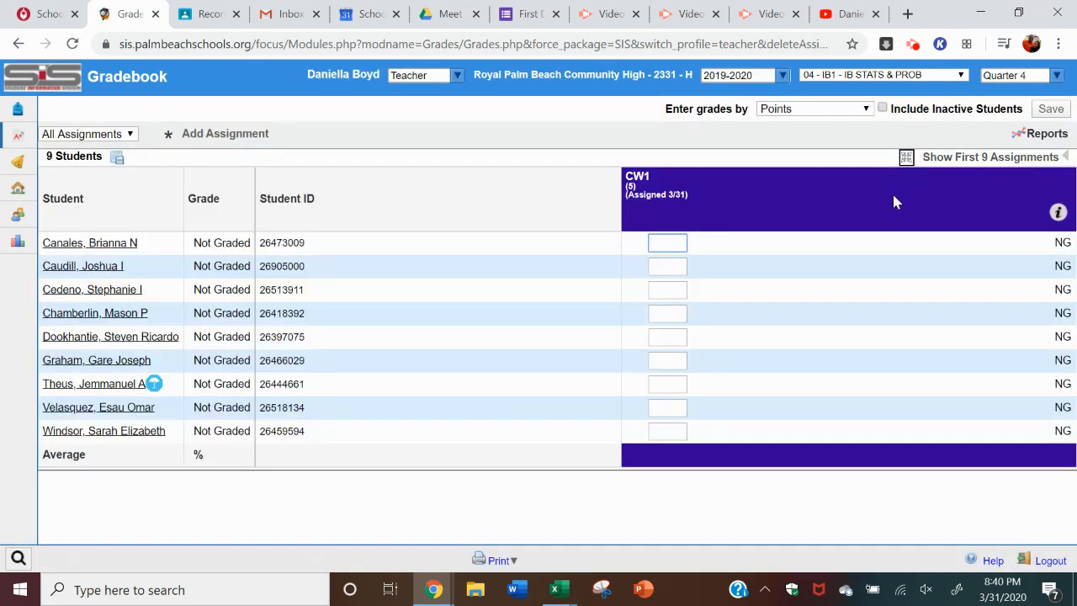
Open the CSV import for the CW1 assignment and set the file's score value type to Points
{"action": "mouse_move", "coordinate": [1055, 214]}
{"action": "left_click", "coordinate": [1056, 212]}
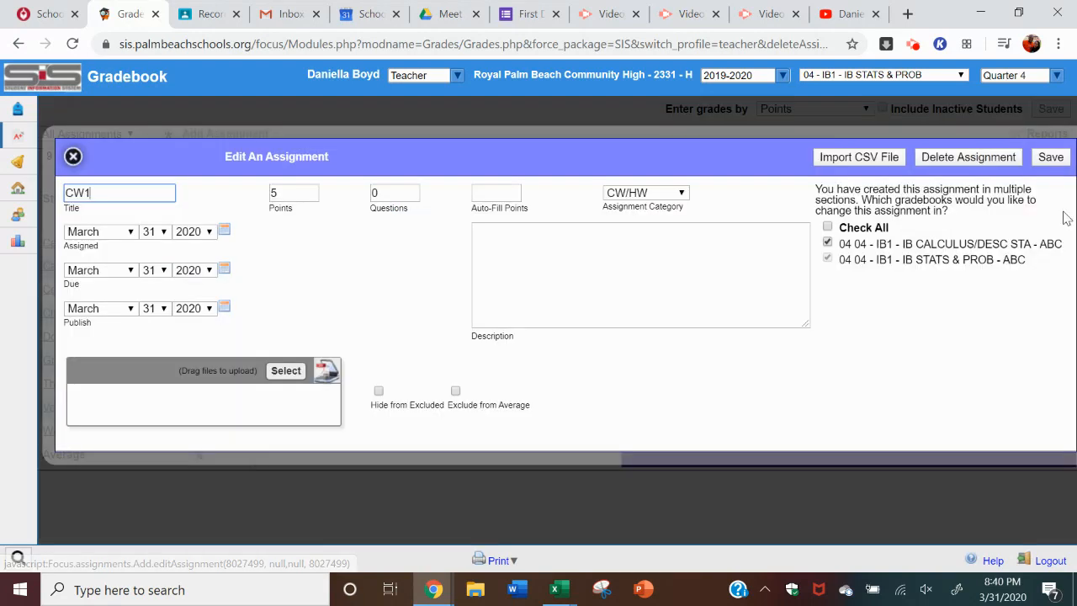
{"action": "left_click", "coordinate": [858, 157]}
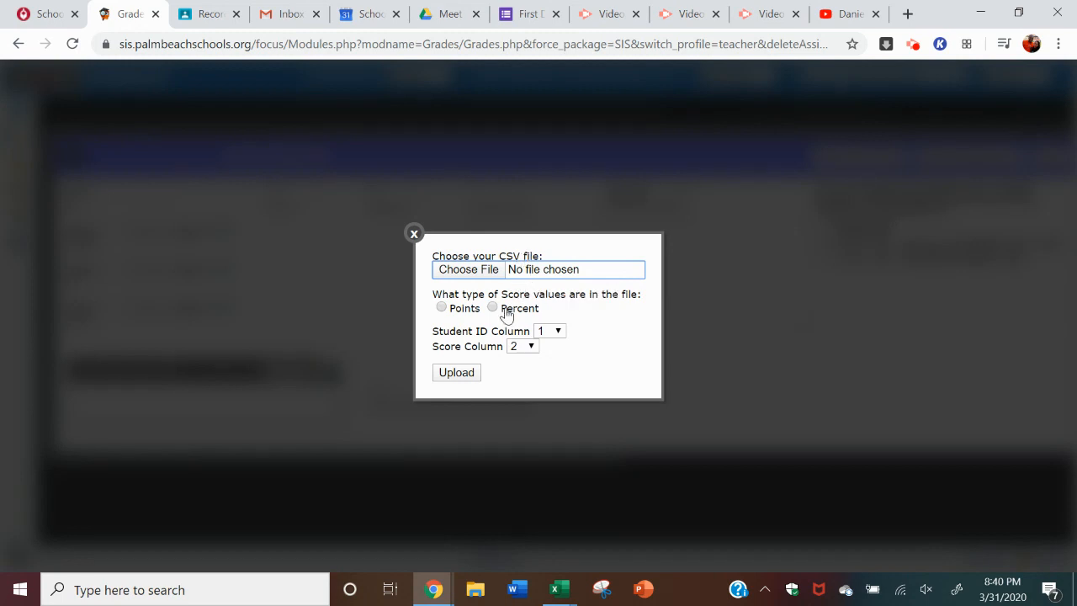
{"action": "left_click", "coordinate": [443, 308]}
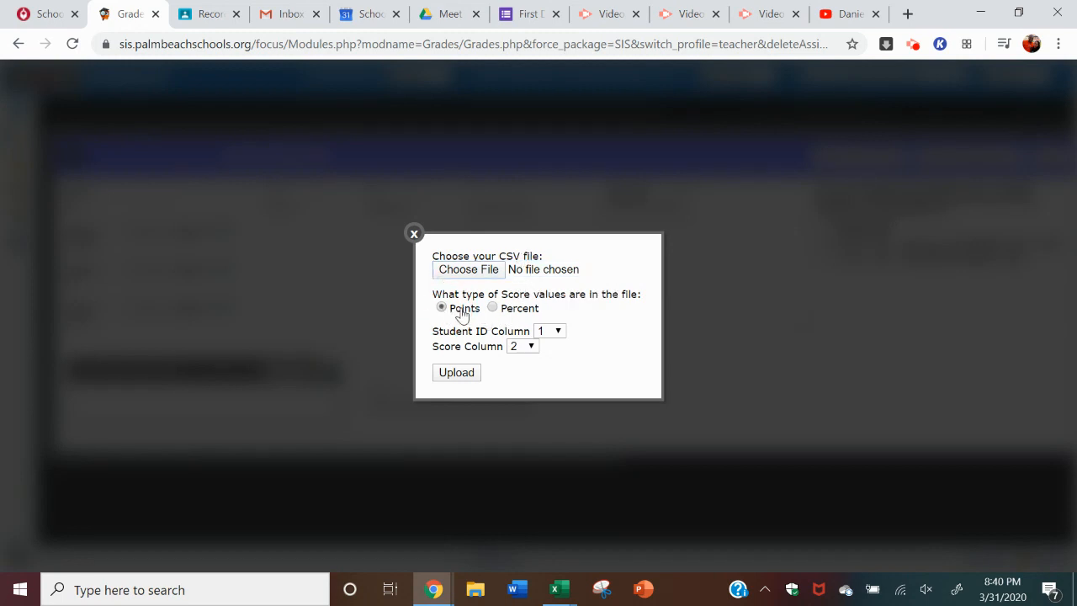
{"action": "left_click", "coordinate": [479, 271]}
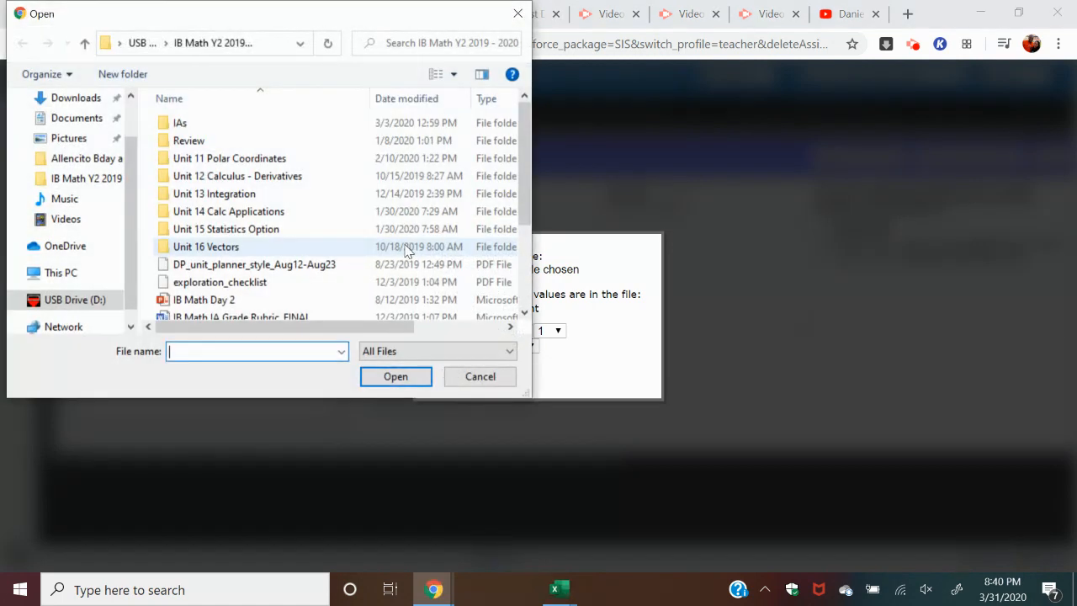
{"action": "scroll", "coordinate": [83, 132], "scroll_direction": "up", "scroll_amount": 2}
{"action": "left_click", "coordinate": [84, 132]}
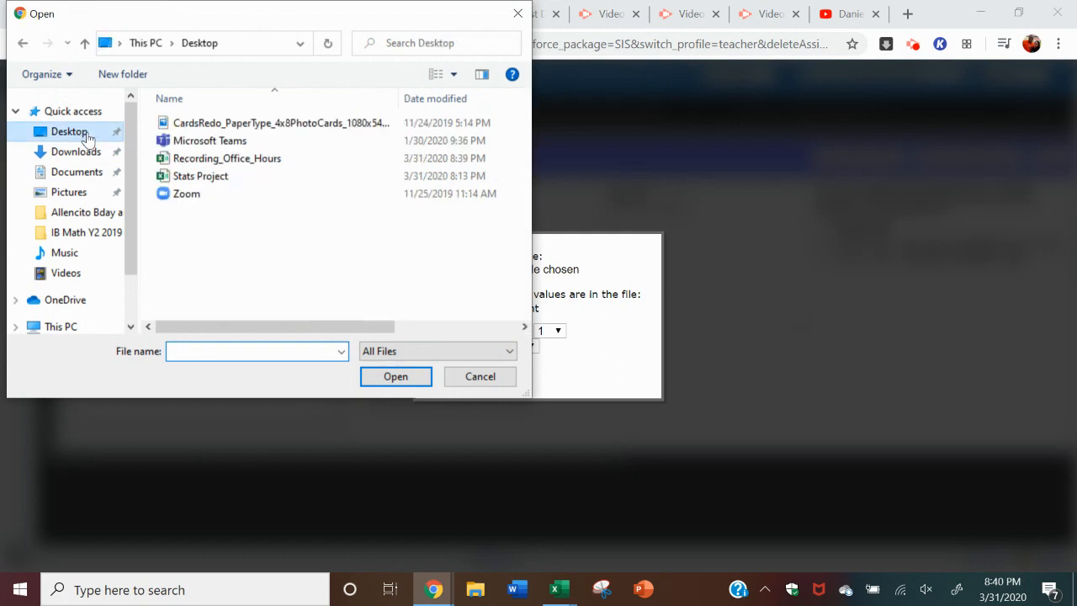
{"action": "left_click", "coordinate": [220, 160]}
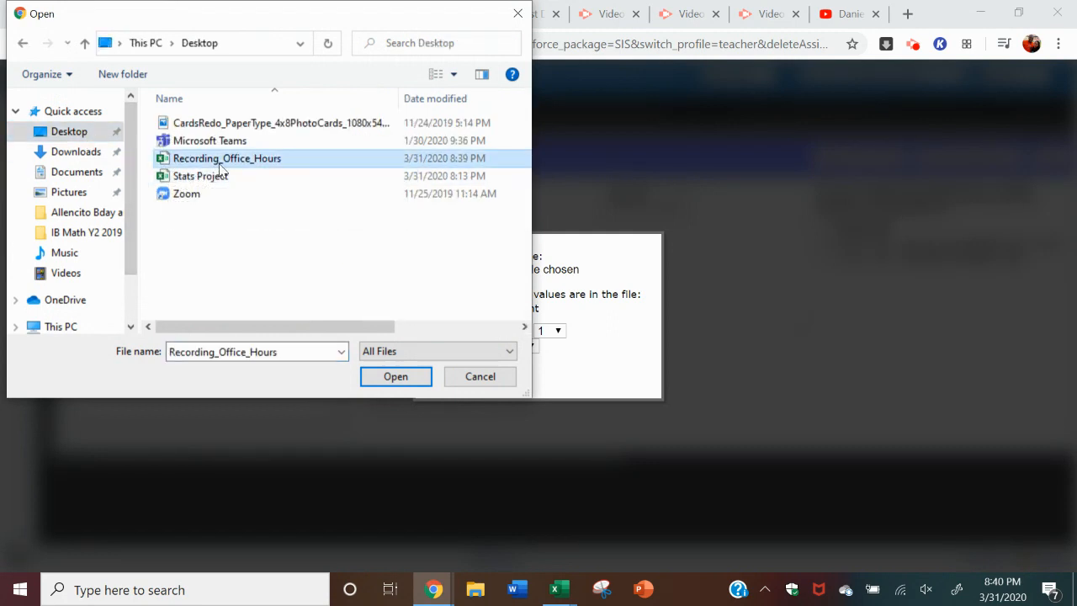
{"action": "left_click", "coordinate": [480, 376]}
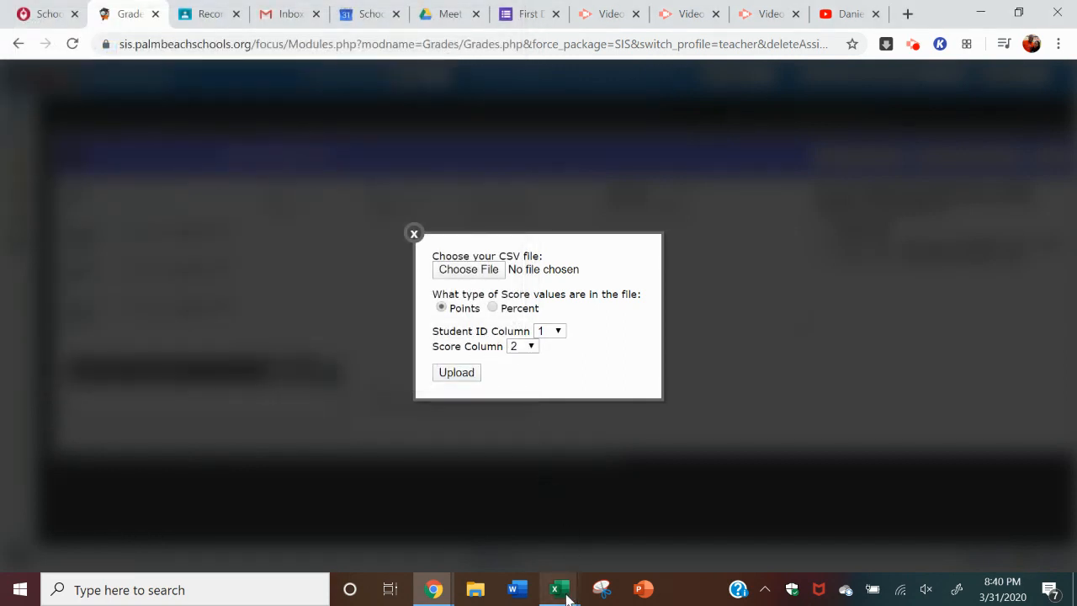
Switch to the Recording_Office_Hours workbook in Excel and widen the Email Address column to fit the full addresses
{"action": "mouse_move", "coordinate": [567, 593]}
{"action": "mouse_move", "coordinate": [637, 545]}
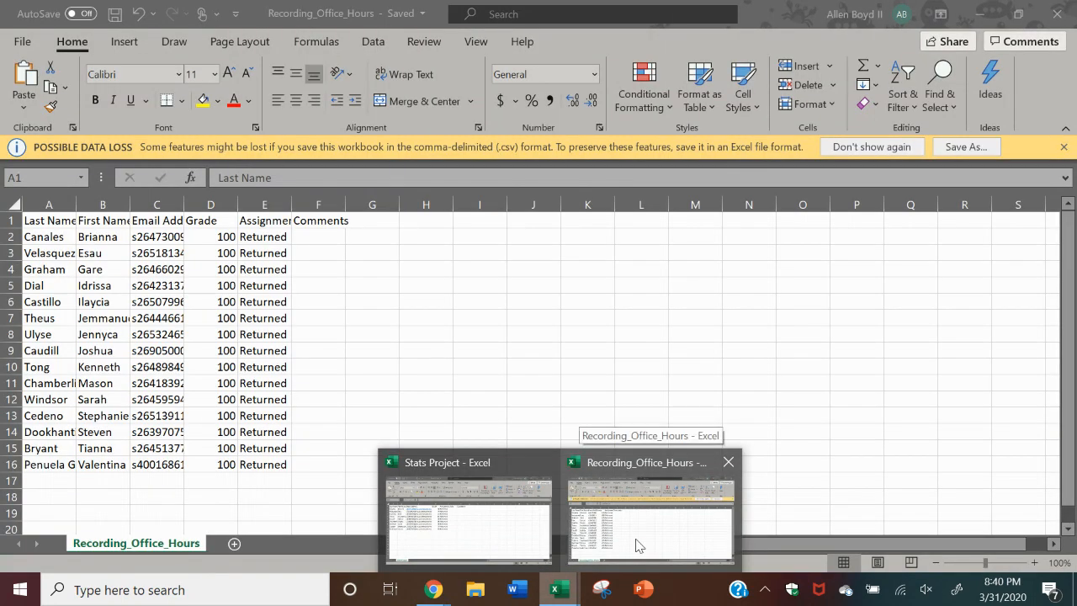
{"action": "left_click", "coordinate": [608, 540]}
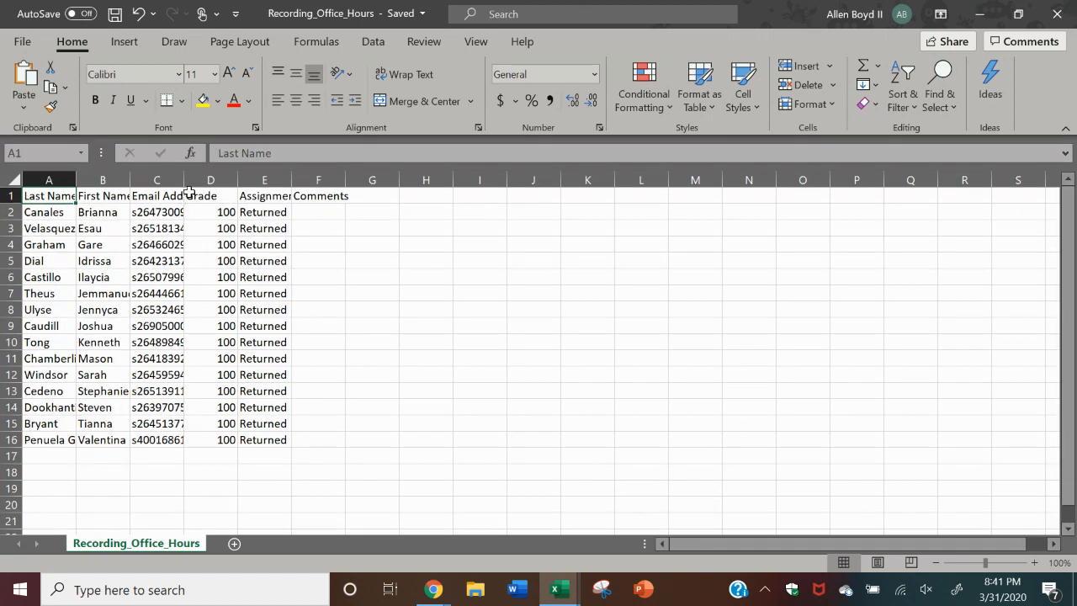
{"action": "left_click_drag", "start_coordinate": [183, 176], "coordinate": [394, 188]}
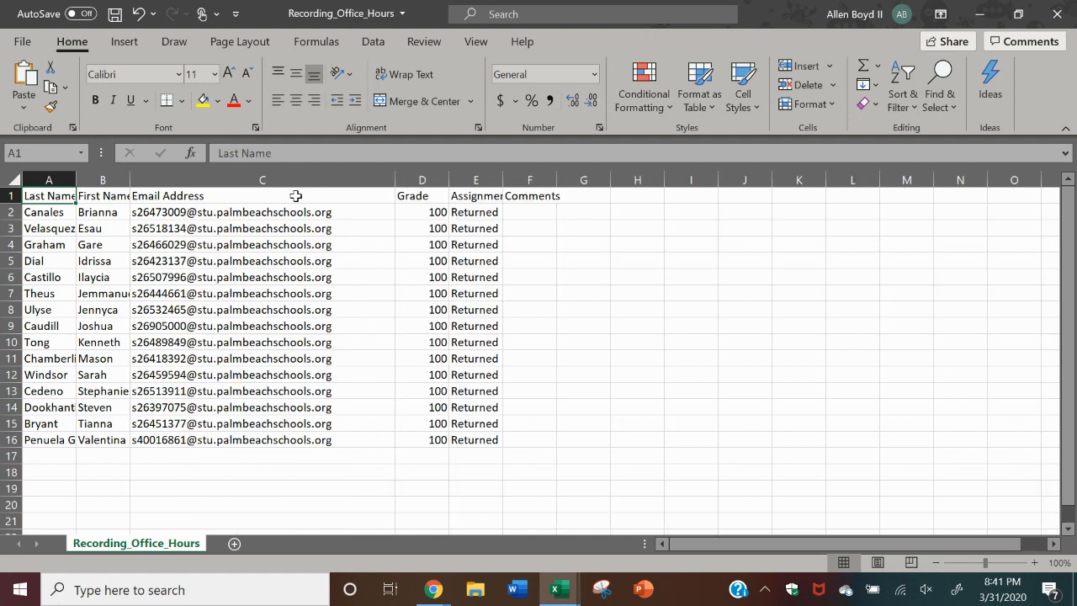
{"action": "left_click", "coordinate": [324, 211]}
{"action": "left_click_drag", "start_coordinate": [416, 153], "coordinate": [287, 153]}
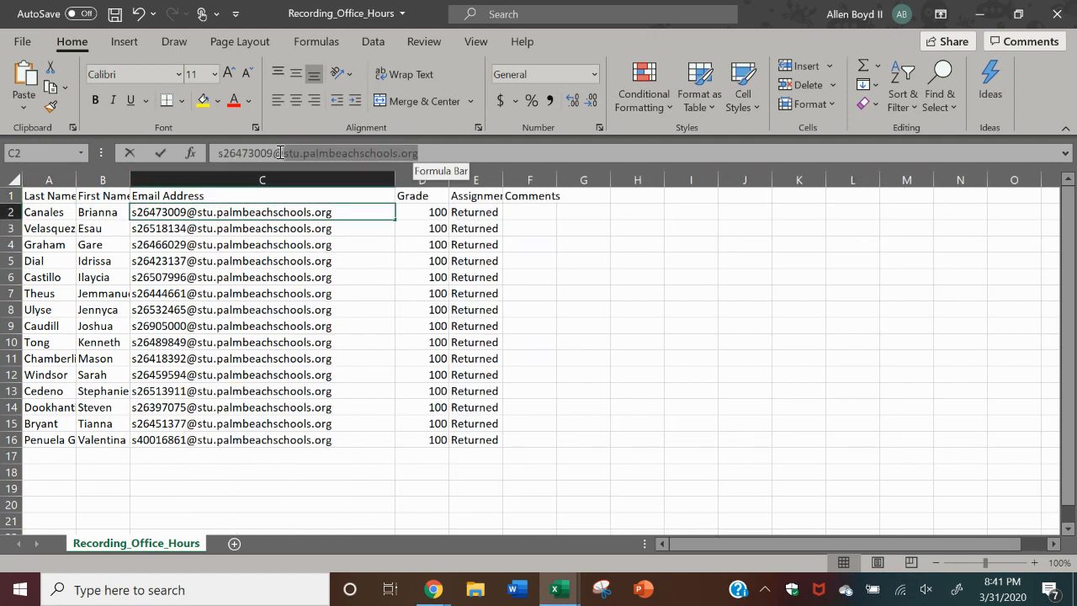
{"action": "key", "text": "BackSpace"}
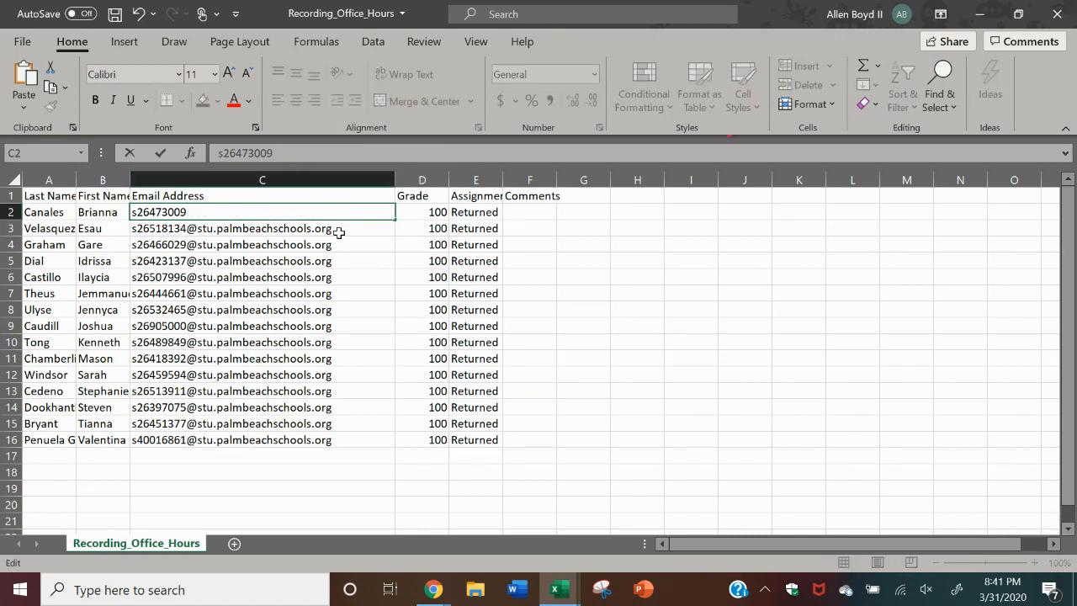
{"action": "left_click", "coordinate": [338, 233]}
{"action": "left_click_drag", "start_coordinate": [418, 153], "coordinate": [273, 156]}
{"action": "key", "text": "BackSpace"}
{"action": "left_click", "coordinate": [321, 244]}
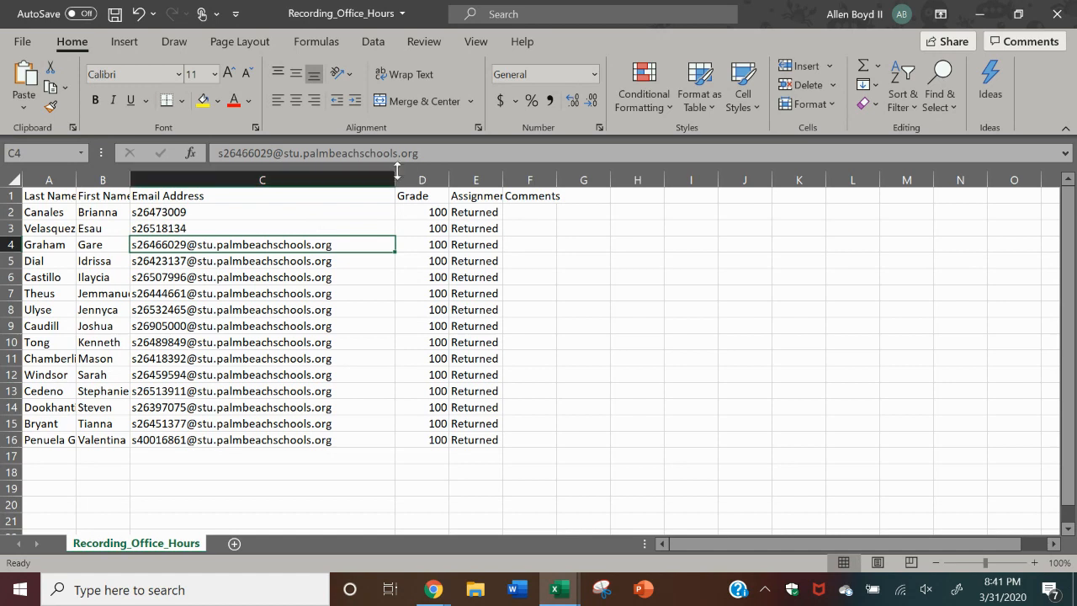
{"action": "left_click_drag", "start_coordinate": [420, 154], "coordinate": [279, 152]}
{"action": "key", "text": "BackSpace"}
{"action": "left_click", "coordinate": [330, 261]}
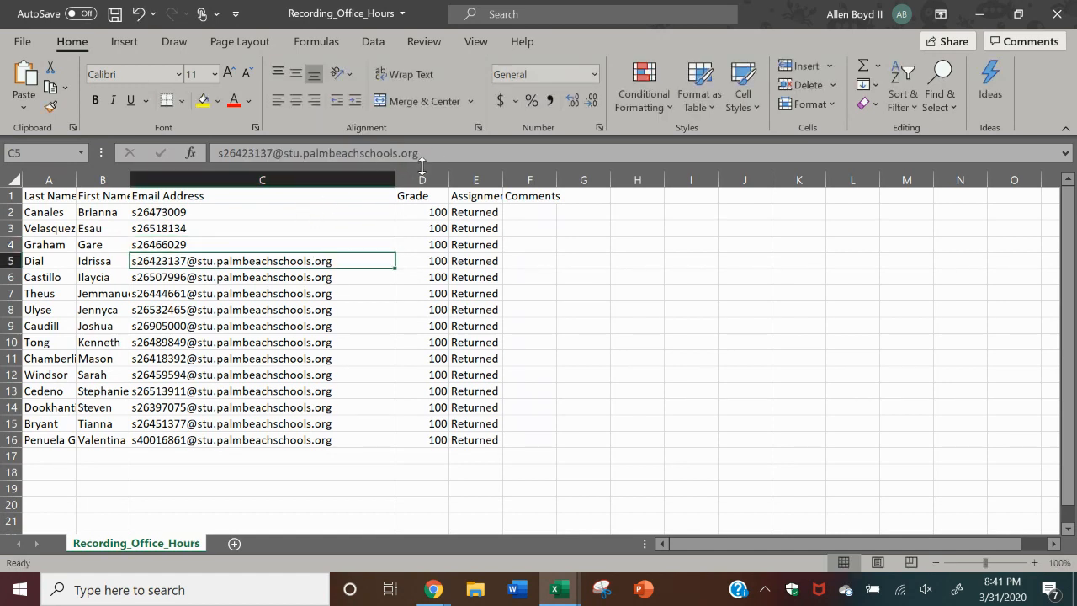
{"action": "left_click_drag", "start_coordinate": [420, 154], "coordinate": [284, 153]}
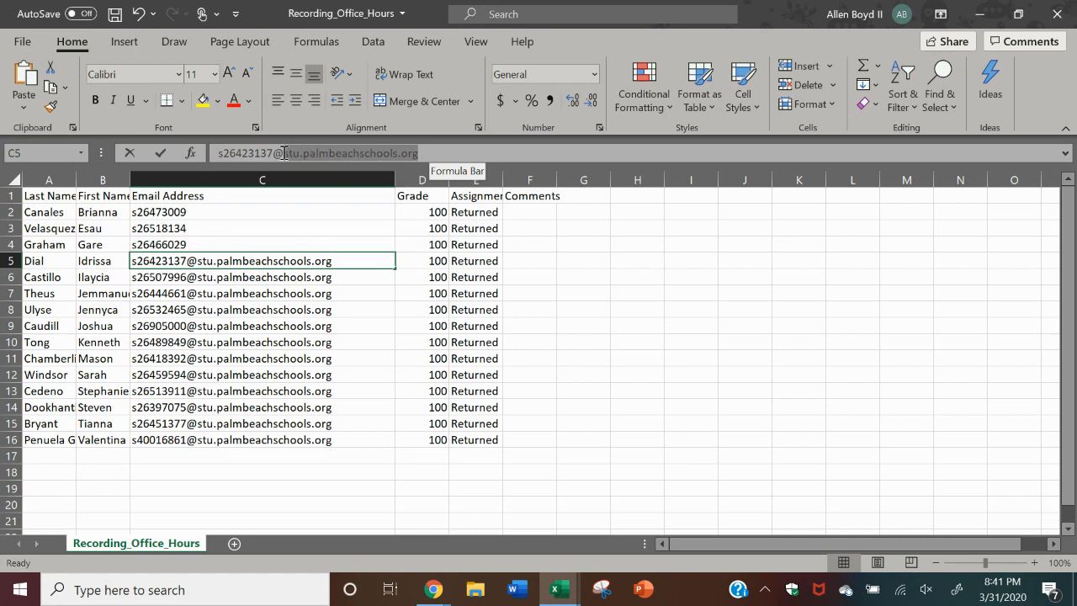
{"action": "key", "text": "BackSpace"}
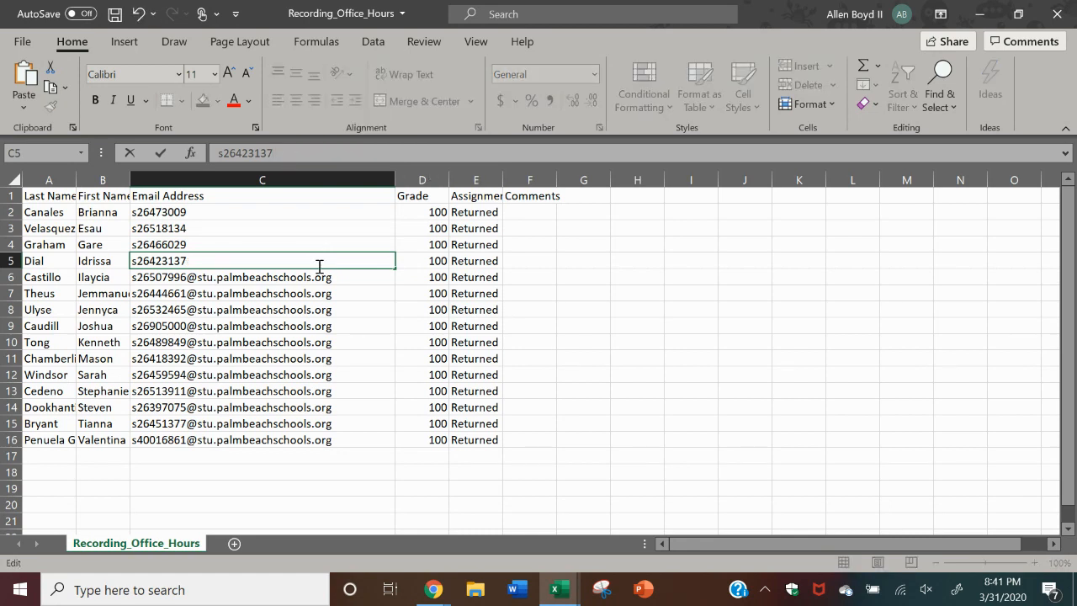
{"action": "key", "text": "Return"}
Reduce the email address in C6 to the student ID number by deleting the domain and the leading "s"
{"action": "left_click_drag", "start_coordinate": [446, 153], "coordinate": [276, 150]}
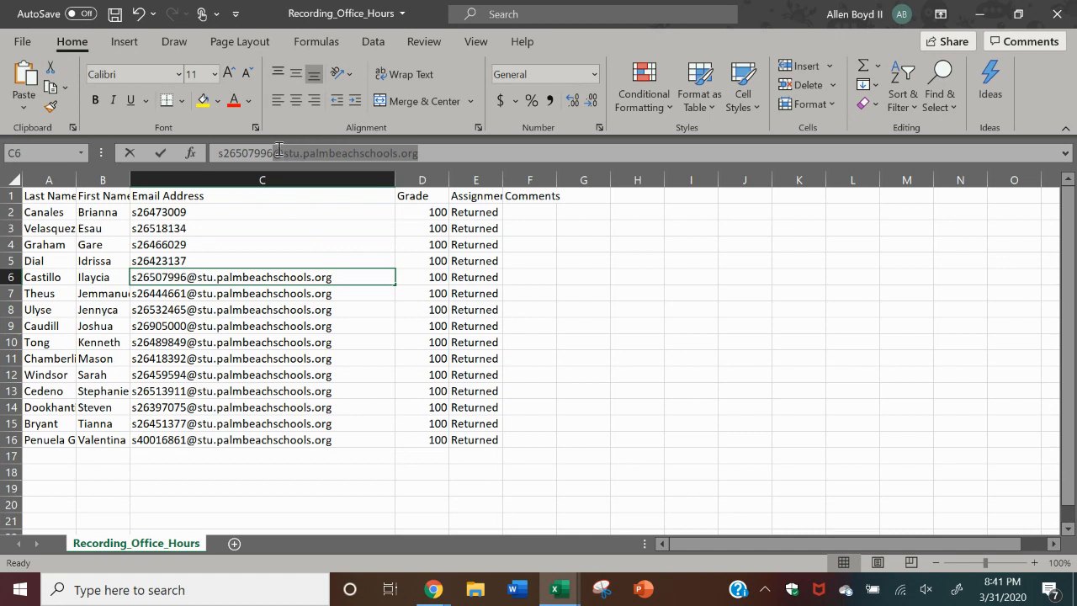
{"action": "key", "text": "BackSpace"}
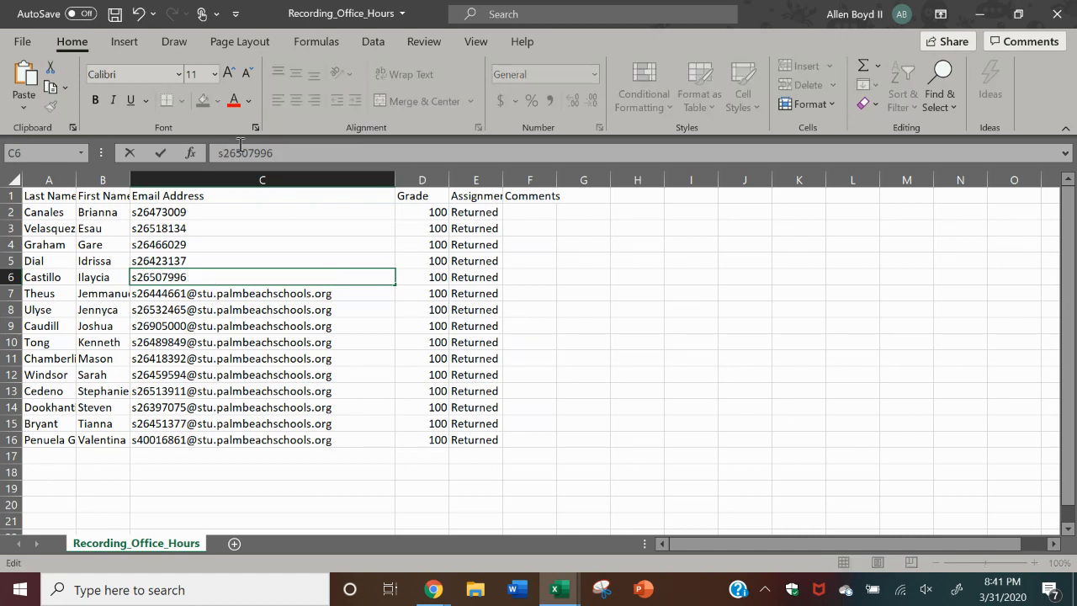
{"action": "key", "text": "Home"}
{"action": "key", "text": "Delete"}
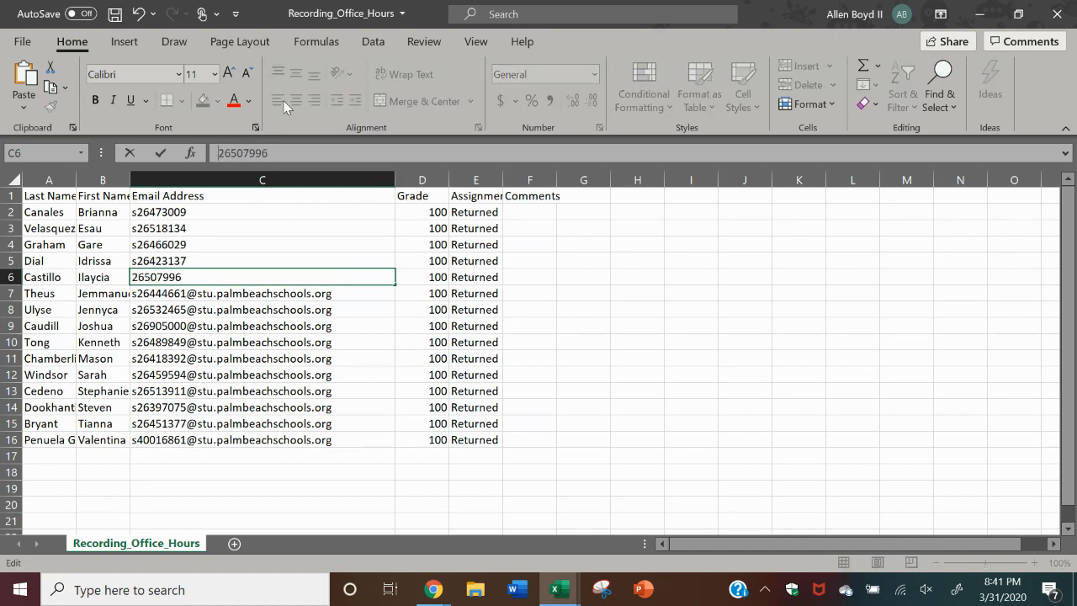
Delete the leading "s" from the student IDs in cells C5, C4, C3 and C2
{"action": "left_click", "coordinate": [203, 261]}
{"action": "left_click", "coordinate": [218, 153]}
{"action": "key", "text": "Delete"}
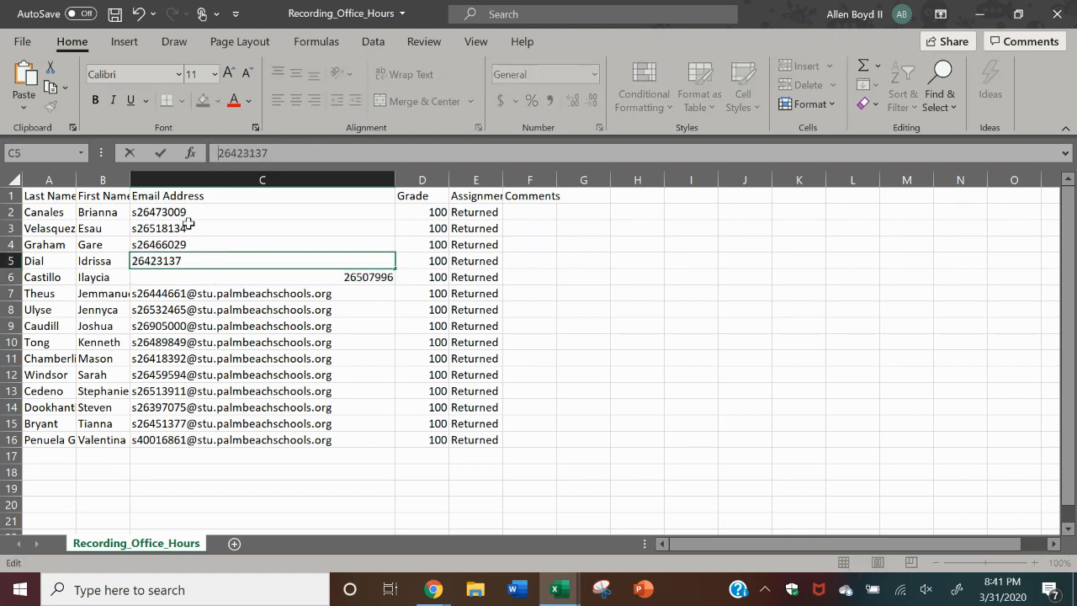
{"action": "left_click", "coordinate": [187, 242]}
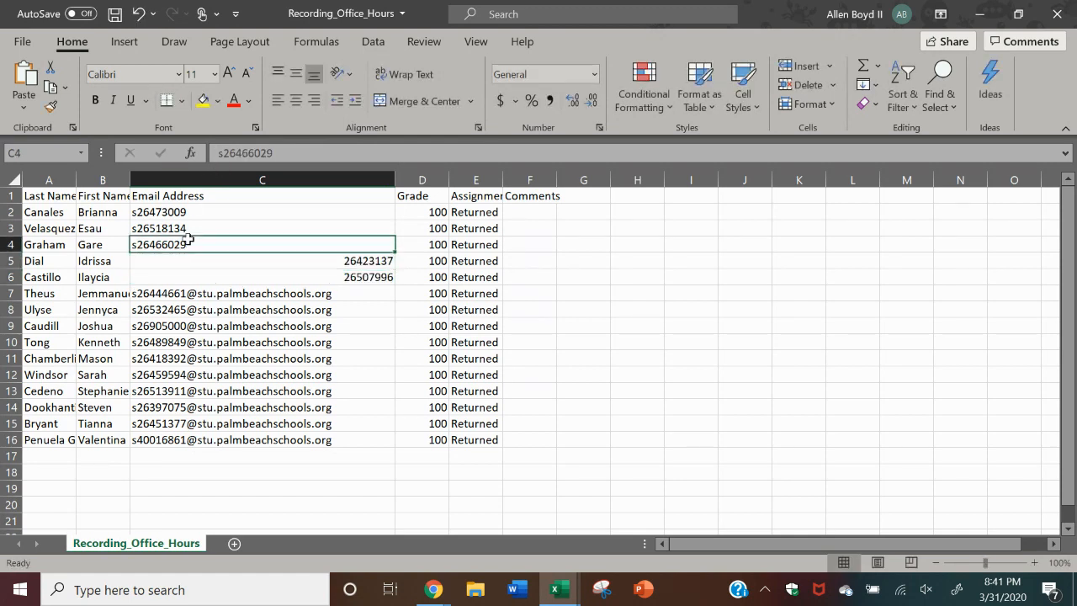
{"action": "left_click", "coordinate": [221, 154]}
{"action": "key", "text": "Delete"}
{"action": "left_click", "coordinate": [185, 225]}
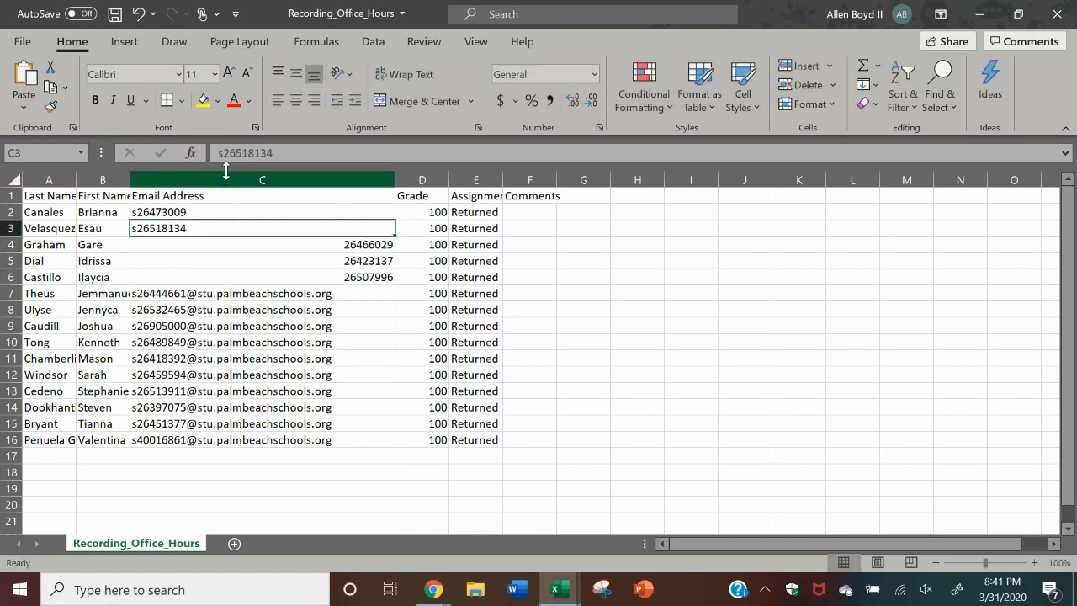
{"action": "left_click", "coordinate": [220, 154]}
{"action": "key", "text": "Delete"}
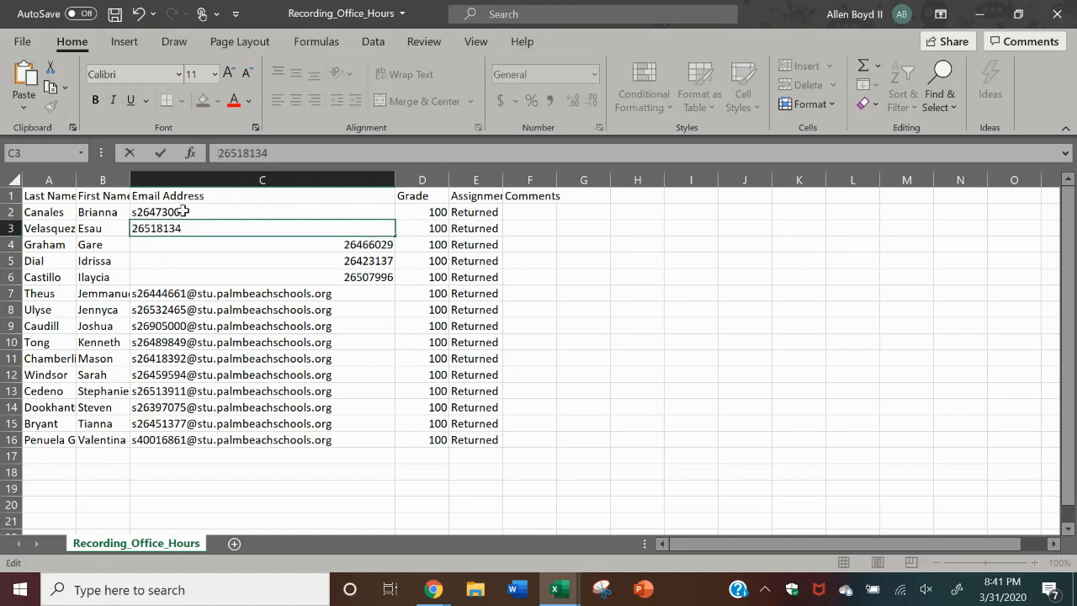
{"action": "left_click", "coordinate": [182, 211]}
{"action": "left_click", "coordinate": [220, 154]}
{"action": "key", "text": "Delete"}
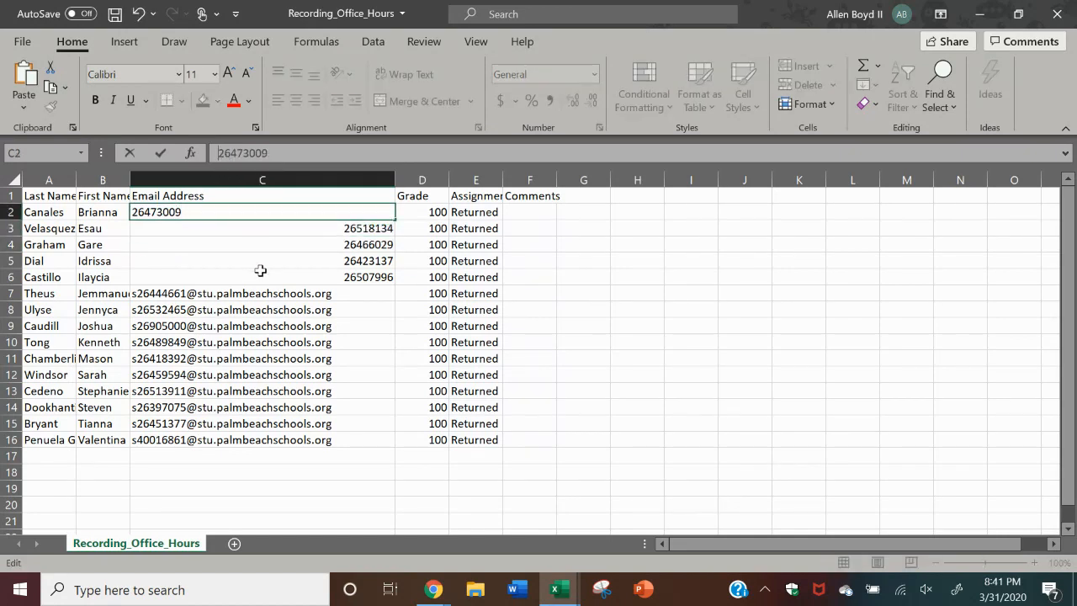
Reduce the email addresses in C7 and C8 to student ID numbers by deleting the leading "s" and the domain
{"action": "left_click", "coordinate": [264, 294]}
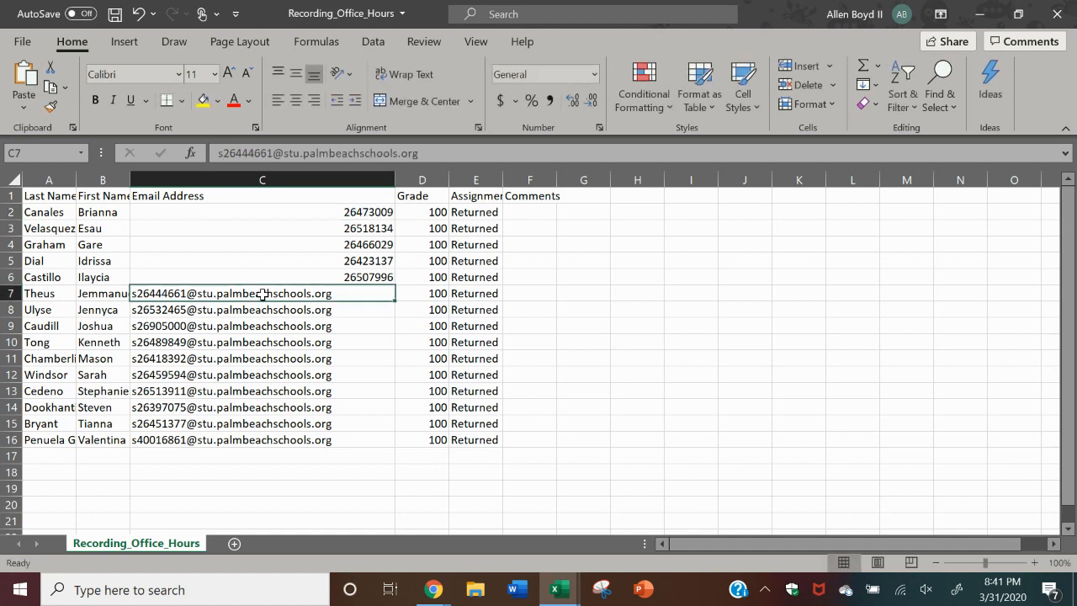
{"action": "left_click", "coordinate": [221, 154]}
{"action": "key", "text": "Delete"}
{"action": "left_click_drag", "start_coordinate": [424, 156], "coordinate": [270, 152]}
{"action": "key", "text": "Delete"}
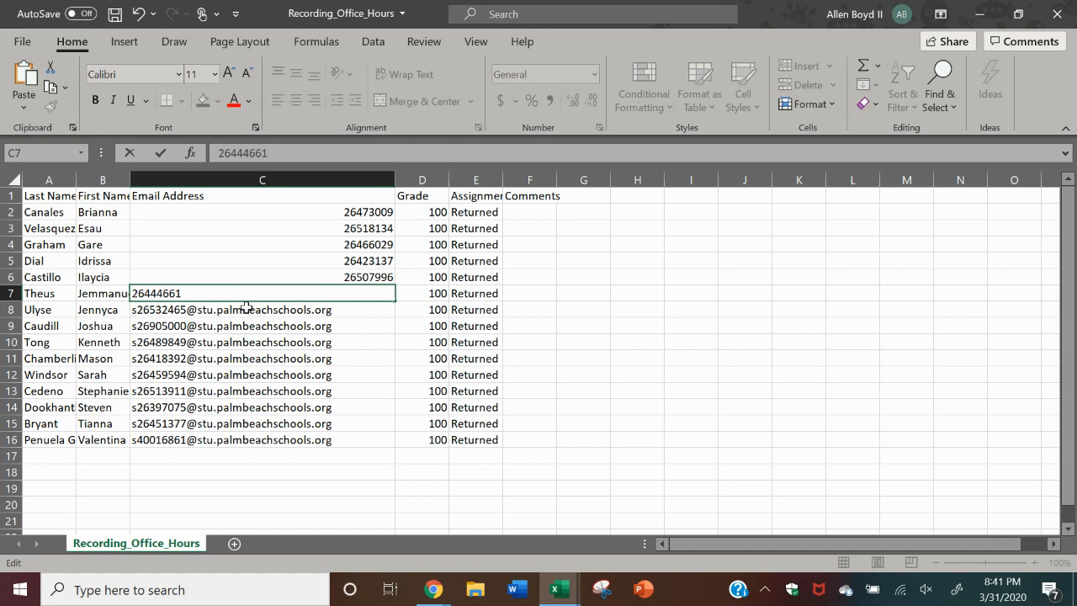
{"action": "left_click", "coordinate": [246, 307]}
{"action": "left_click", "coordinate": [223, 155]}
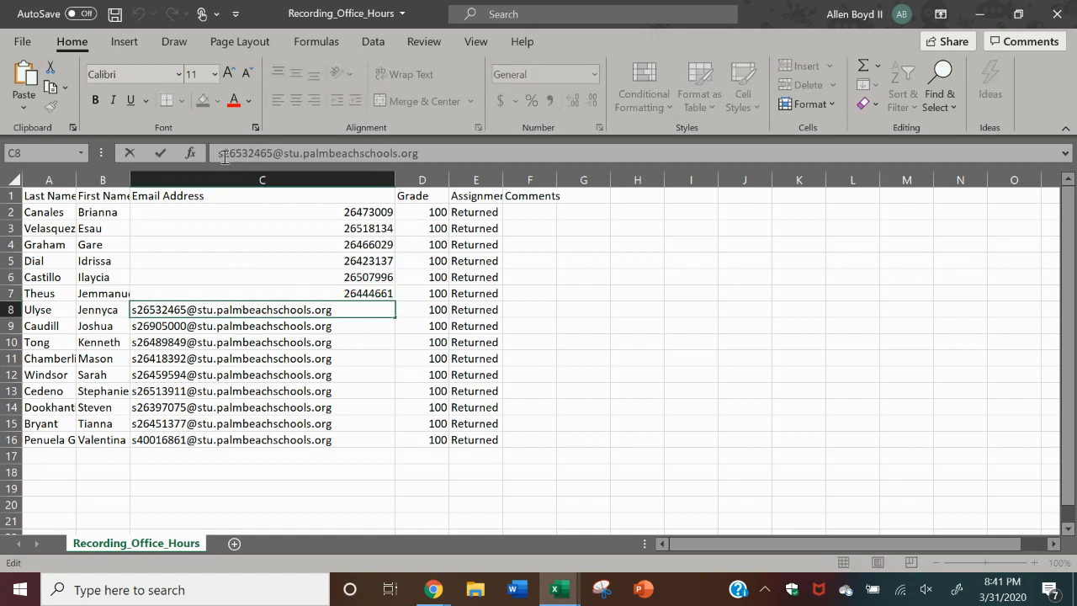
{"action": "key", "text": "BackSpace"}
{"action": "left_click_drag", "start_coordinate": [418, 156], "coordinate": [269, 155]}
{"action": "key", "text": "Delete"}
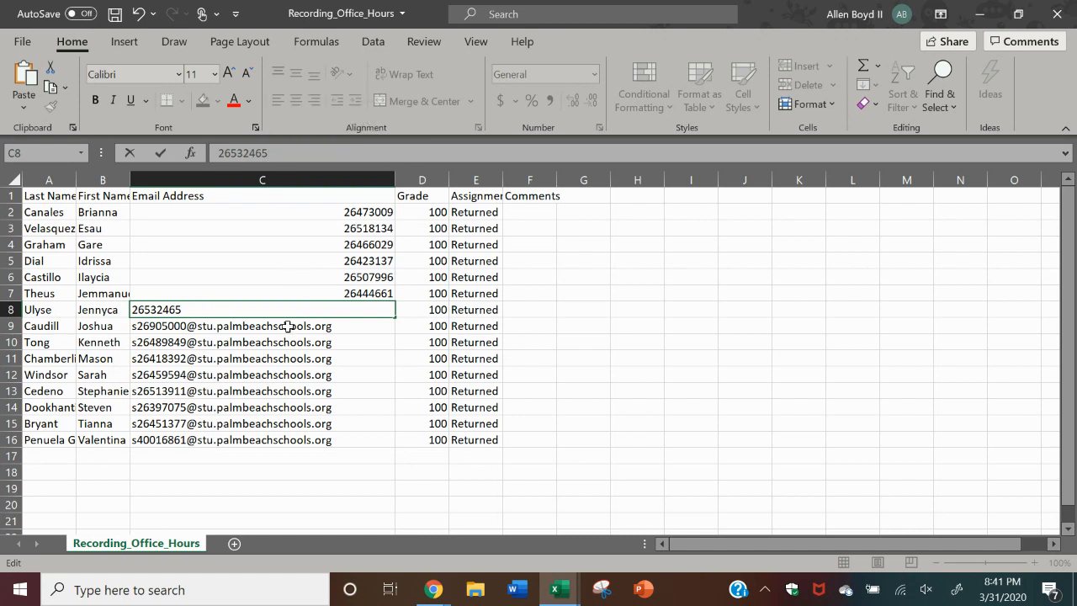
Delete the leading "s" and the email domain in C9 and C10, leaving only the student ID numbers
{"action": "left_click", "coordinate": [288, 325]}
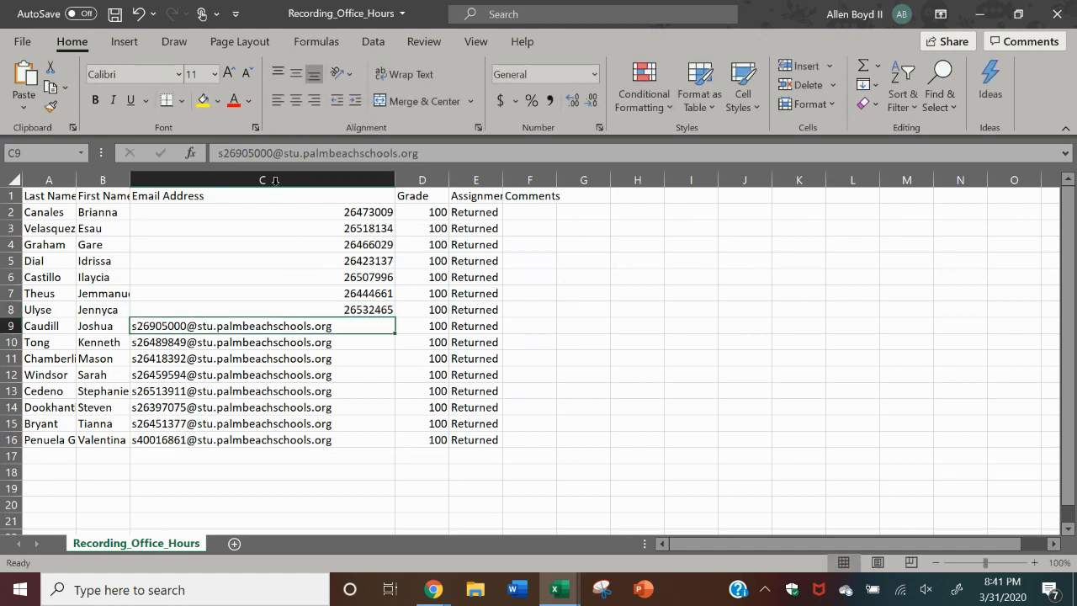
{"action": "left_click", "coordinate": [225, 155]}
{"action": "key", "text": "BackSpace"}
{"action": "left_click_drag", "start_coordinate": [415, 153], "coordinate": [278, 154]}
{"action": "key", "text": "BackSpace"}
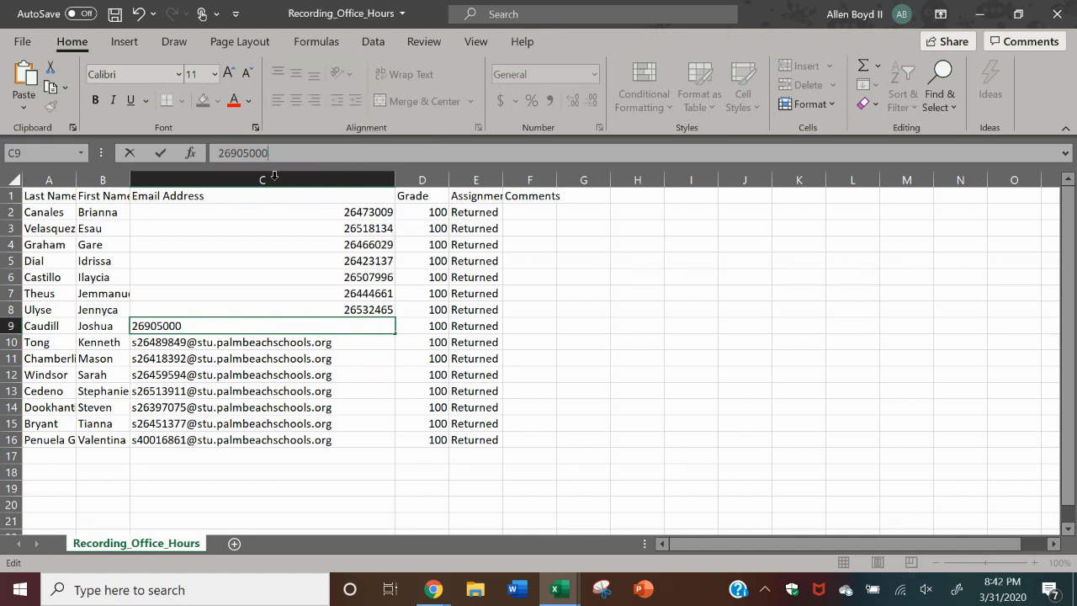
{"action": "left_click", "coordinate": [252, 340]}
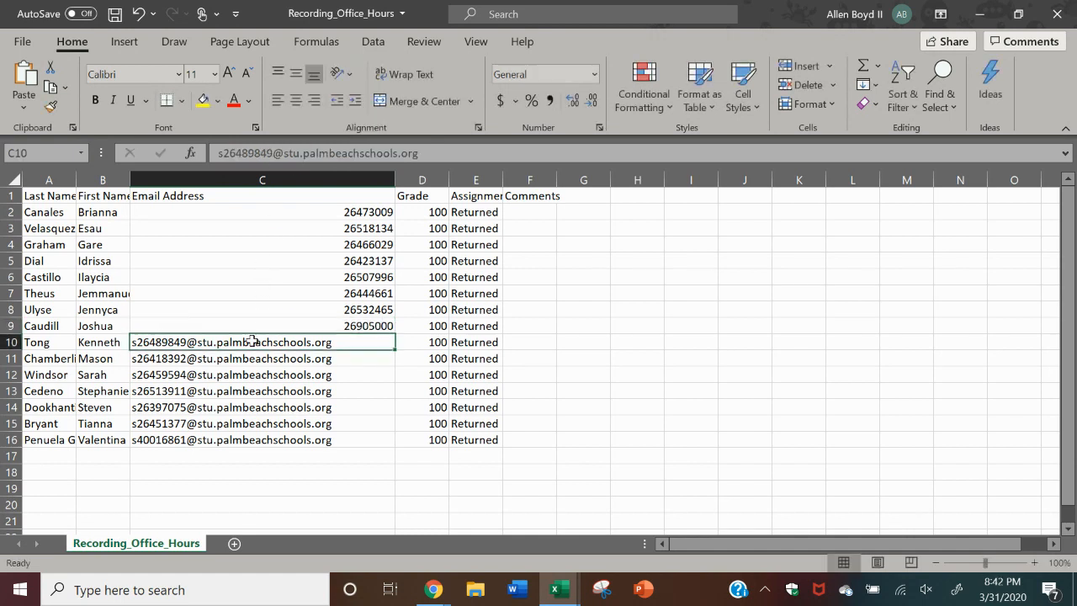
{"action": "left_click", "coordinate": [222, 153]}
{"action": "key", "text": "BackSpace"}
{"action": "left_click_drag", "start_coordinate": [418, 156], "coordinate": [269, 153]}
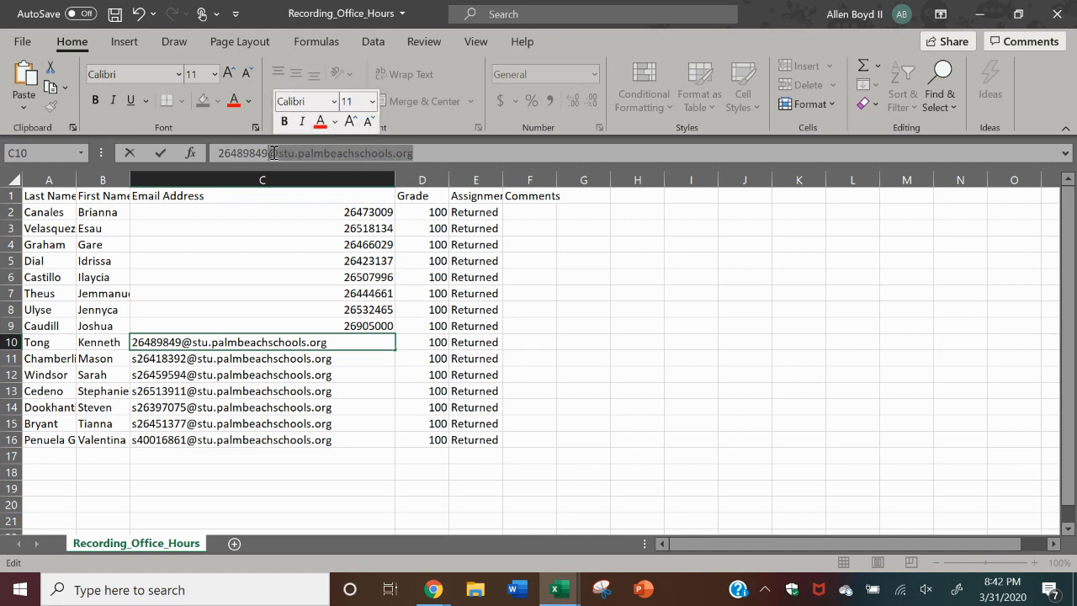
{"action": "key", "text": "BackSpace"}
Trim the email address in C11 to the student ID number by removing the leading "s" and the domain
{"action": "left_click", "coordinate": [257, 362]}
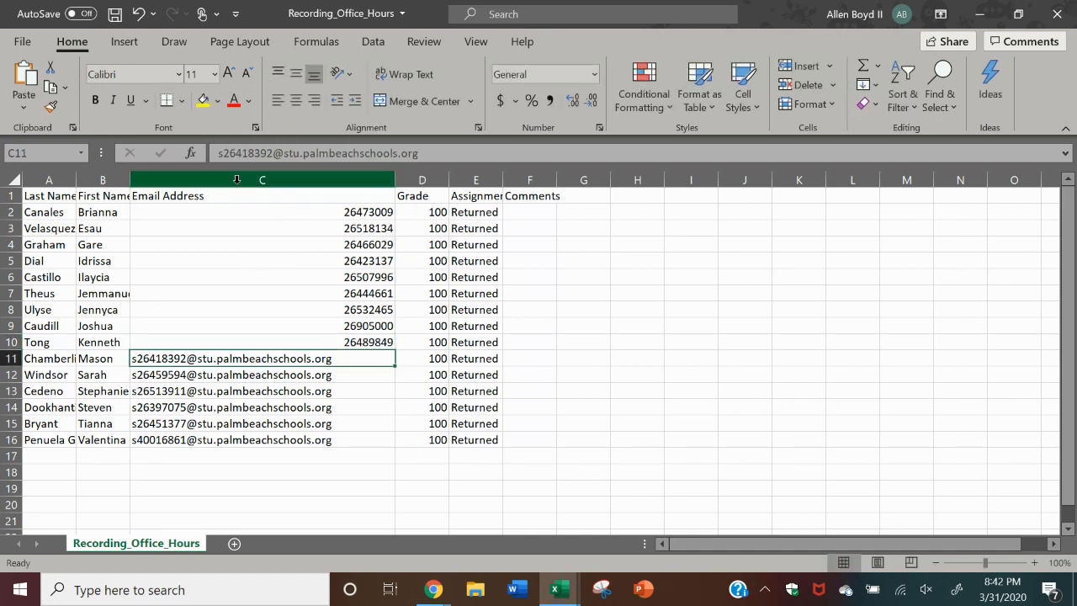
{"action": "left_click", "coordinate": [223, 154]}
{"action": "key", "text": "BackSpace"}
{"action": "left_click_drag", "start_coordinate": [408, 153], "coordinate": [287, 153]}
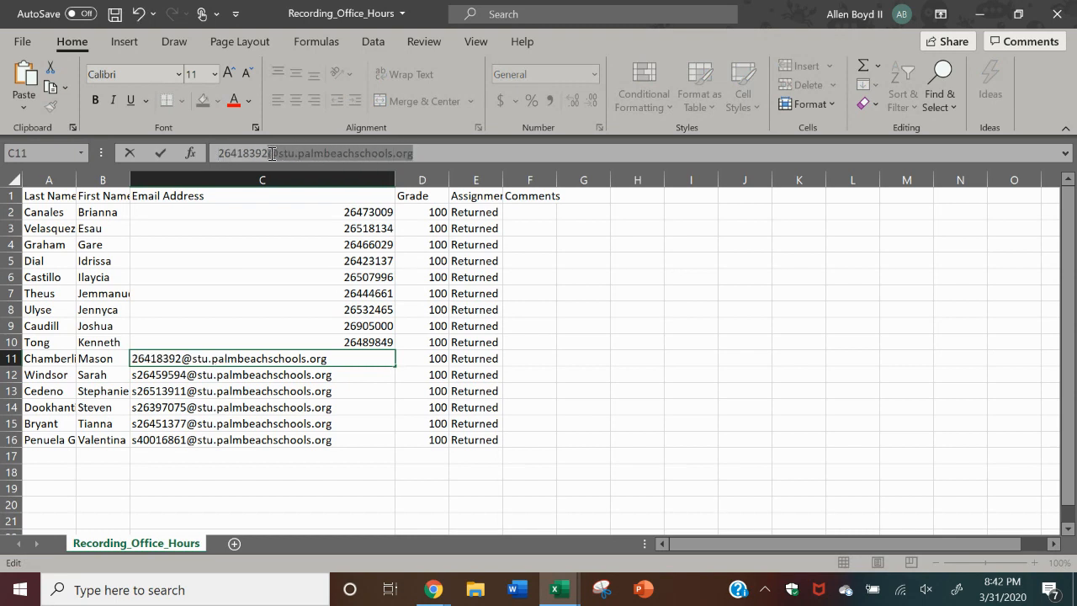
{"action": "key", "text": "BackSpace"}
{"action": "left_click", "coordinate": [277, 375]}
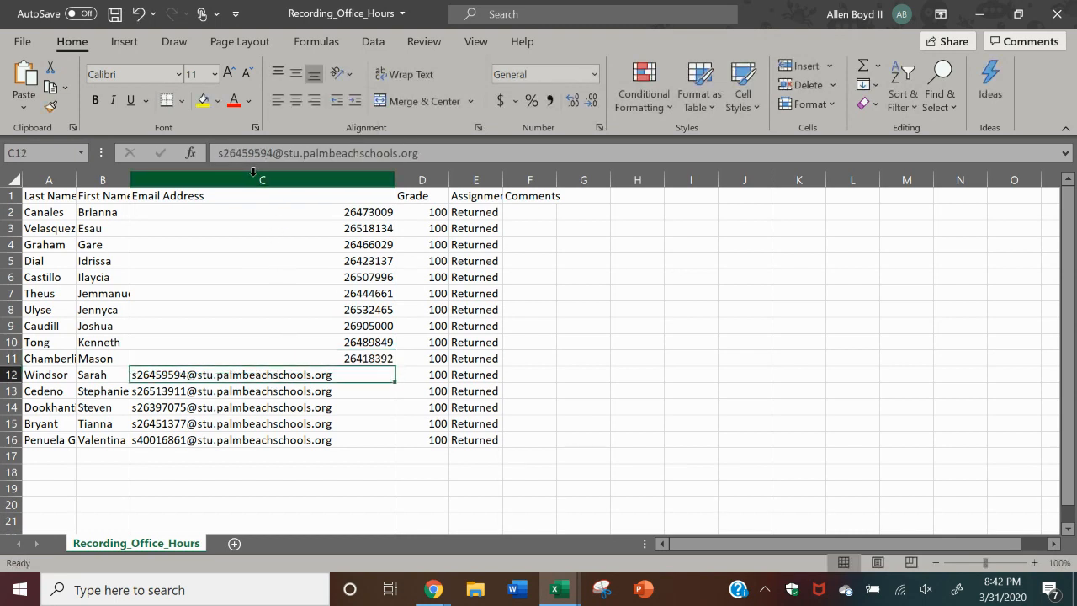
Reduce the email addresses in C12 and C13 to student ID numbers by deleting the leading "s" and the domain
{"action": "left_click", "coordinate": [223, 153]}
{"action": "key", "text": "BackSpace"}
{"action": "left_click_drag", "start_coordinate": [442, 153], "coordinate": [275, 153]}
{"action": "key", "text": "BackSpace"}
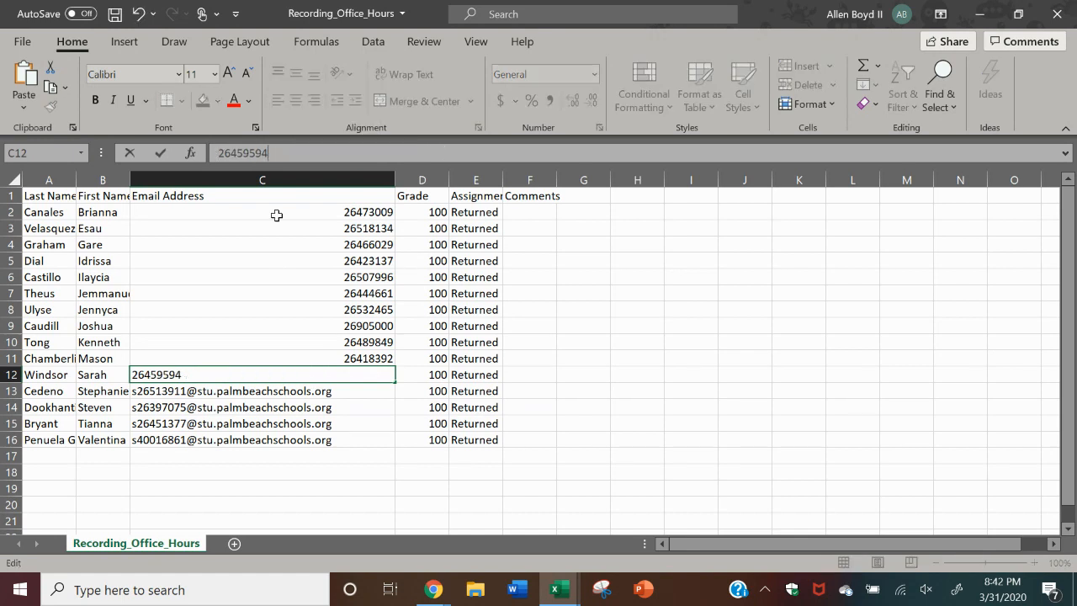
{"action": "left_click", "coordinate": [311, 385]}
{"action": "left_click", "coordinate": [224, 153]}
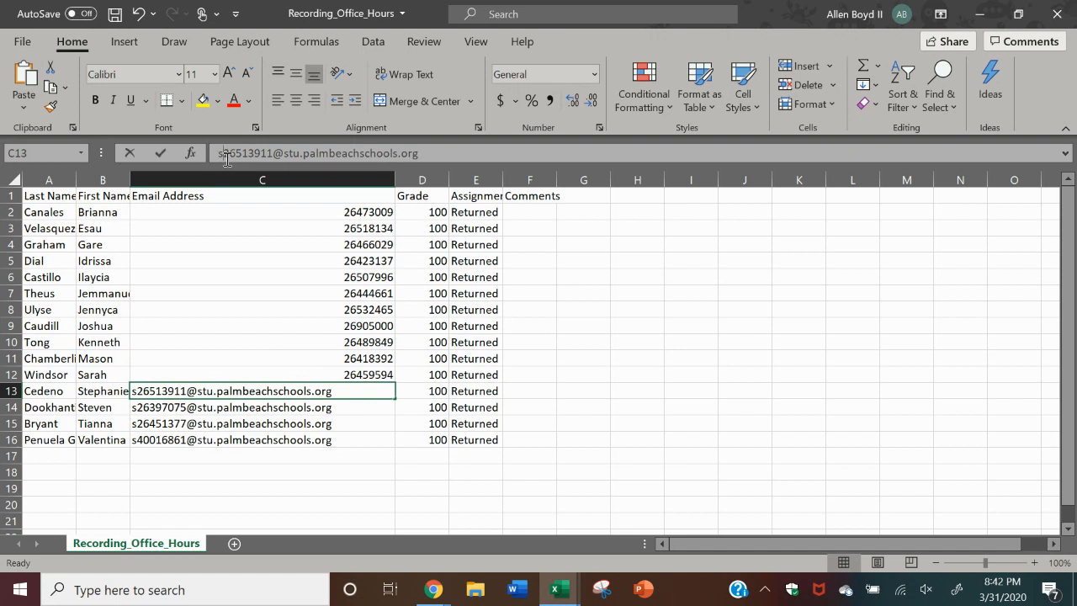
{"action": "key", "text": "BackSpace"}
{"action": "left_click_drag", "start_coordinate": [412, 154], "coordinate": [280, 153]}
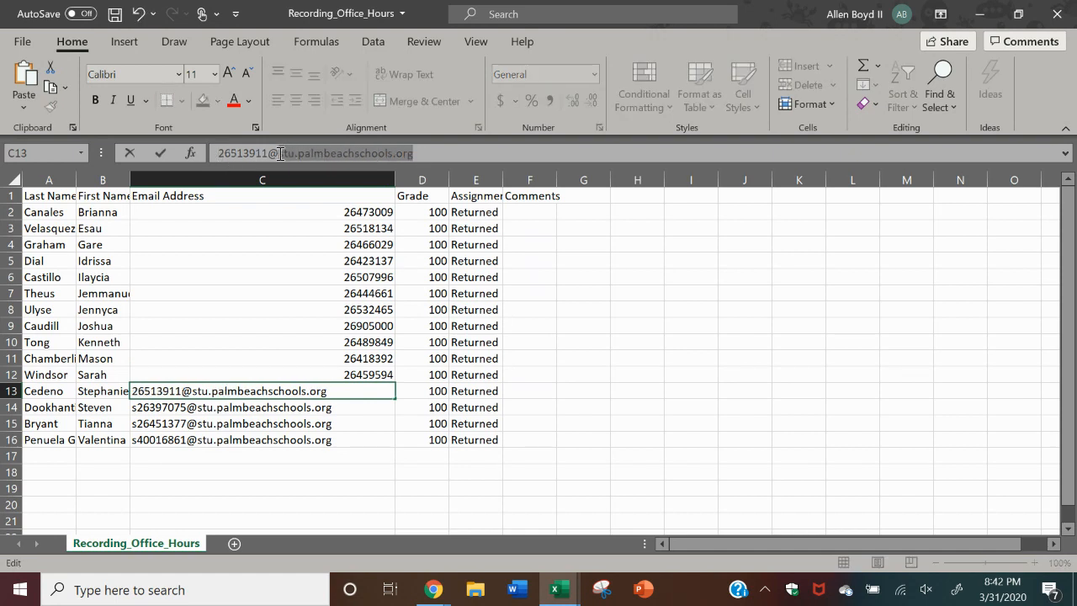
{"action": "key", "text": "BackSpace"}
{"action": "key", "text": "BackSpace"}
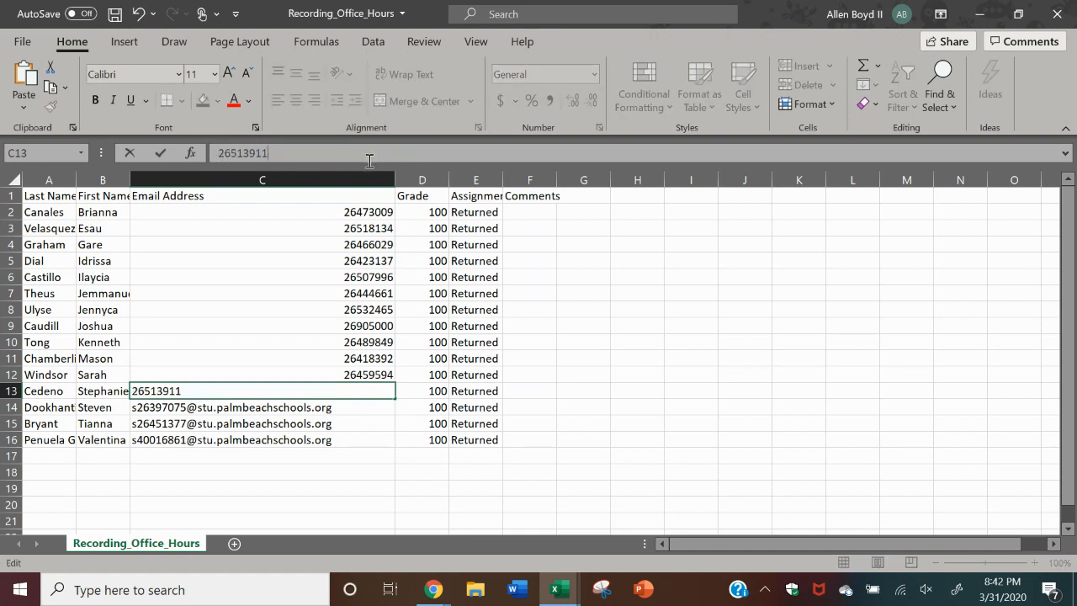
Strip the leading "s" and the email domain from C14 and C15 so only the student ID numbers remain
{"action": "left_click", "coordinate": [228, 411]}
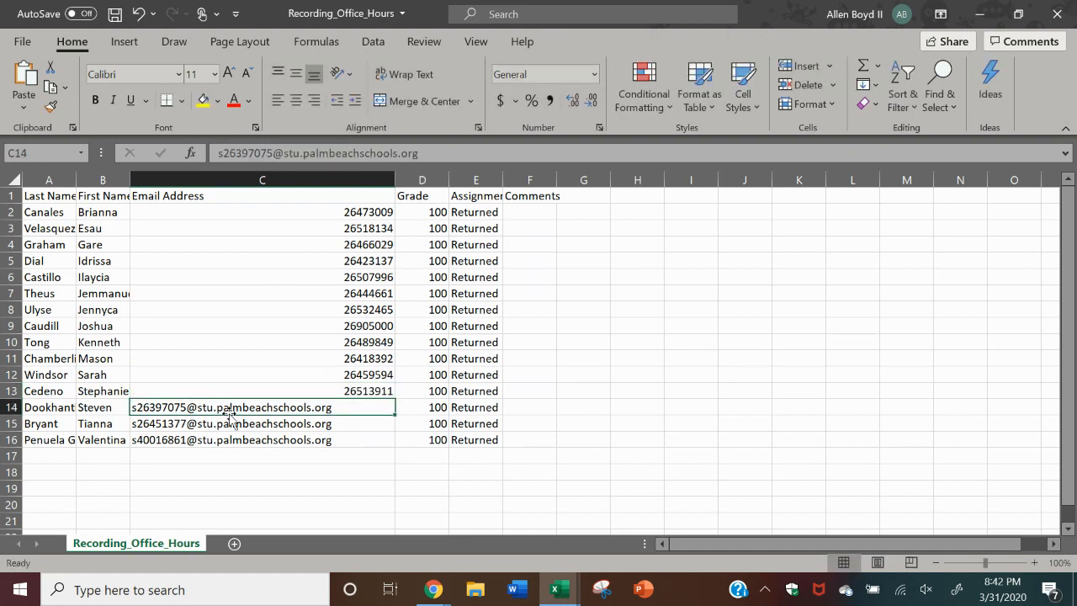
{"action": "left_click", "coordinate": [221, 157]}
{"action": "key", "text": "BackSpace"}
{"action": "left_click_drag", "start_coordinate": [429, 150], "coordinate": [275, 152]}
{"action": "key", "text": "BackSpace"}
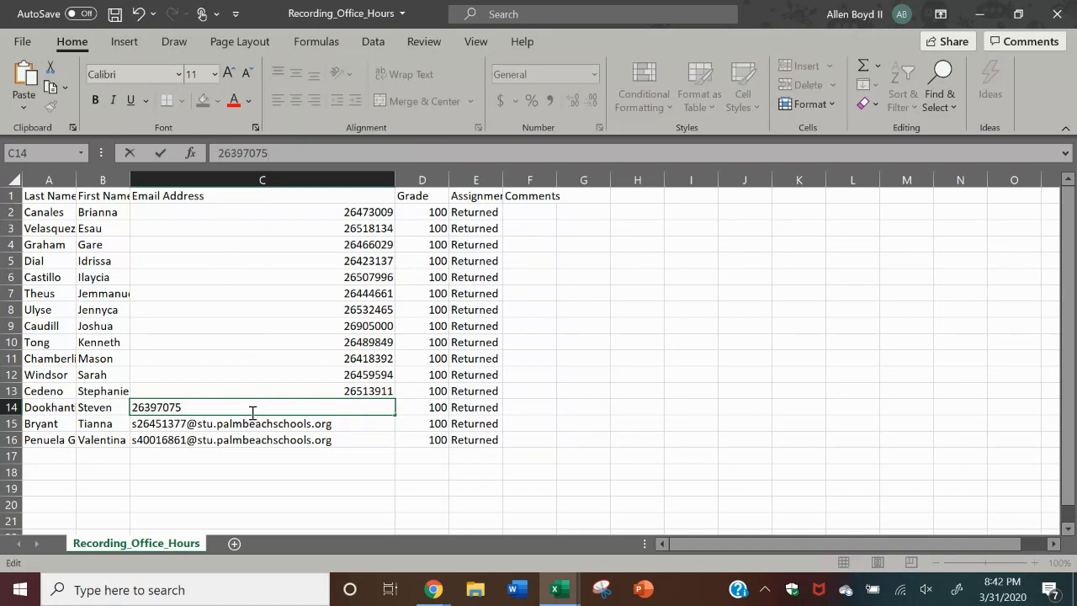
{"action": "key", "text": "Return"}
{"action": "left_click", "coordinate": [224, 153]}
{"action": "key", "text": "BackSpace"}
{"action": "left_click_drag", "start_coordinate": [423, 157], "coordinate": [277, 153]}
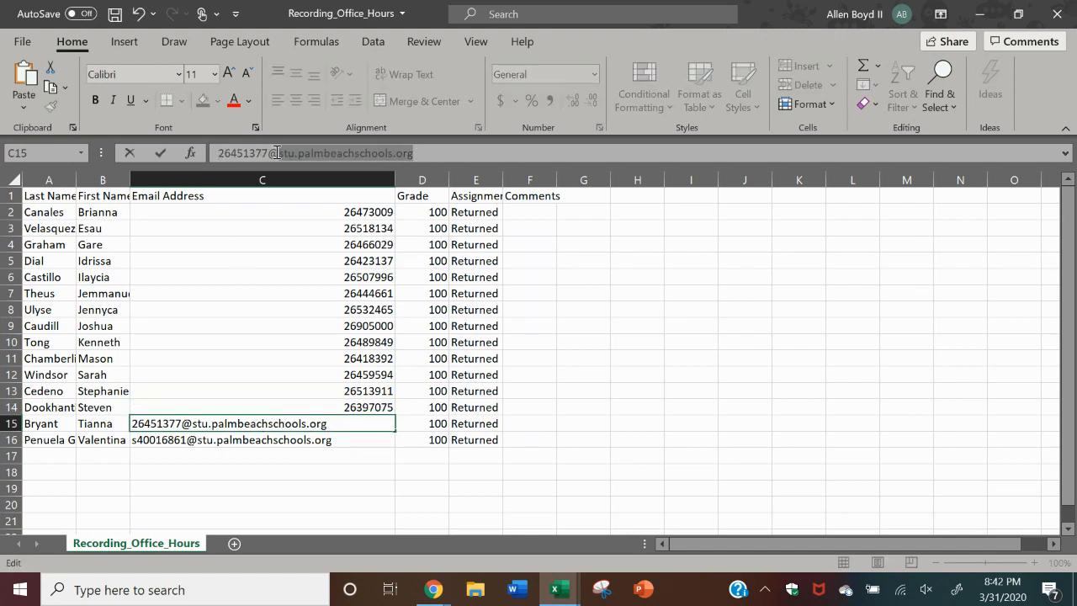
{"action": "key", "text": "BackSpace"}
Trim the email address in C16 to the student ID number and save the Recording_Office_Hours CSV file
{"action": "left_click", "coordinate": [268, 434]}
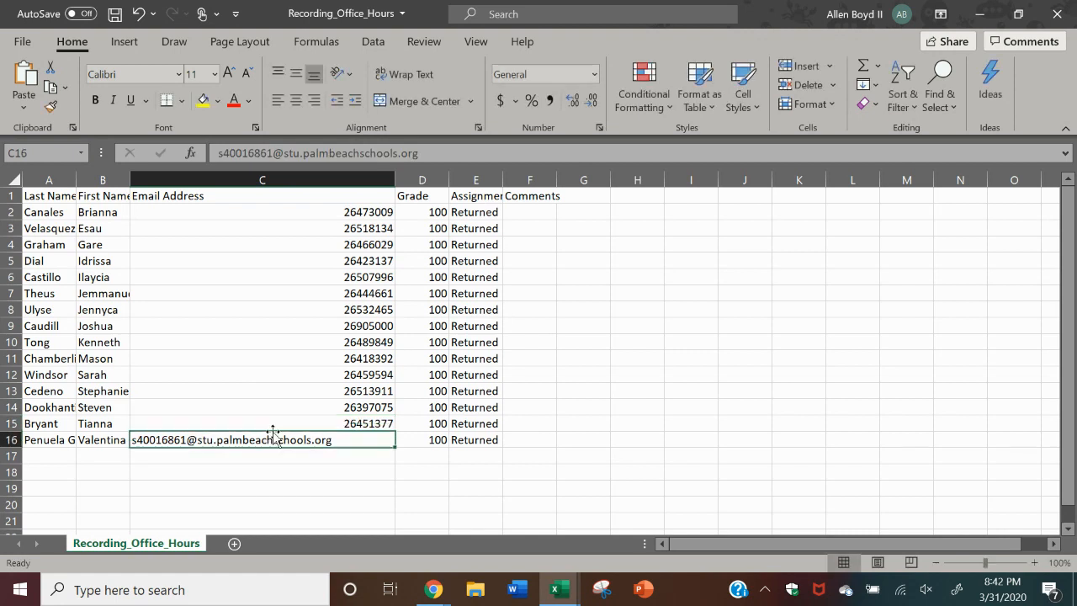
{"action": "left_click", "coordinate": [224, 153]}
{"action": "key", "text": "BackSpace"}
{"action": "left_click_drag", "start_coordinate": [422, 155], "coordinate": [269, 155]}
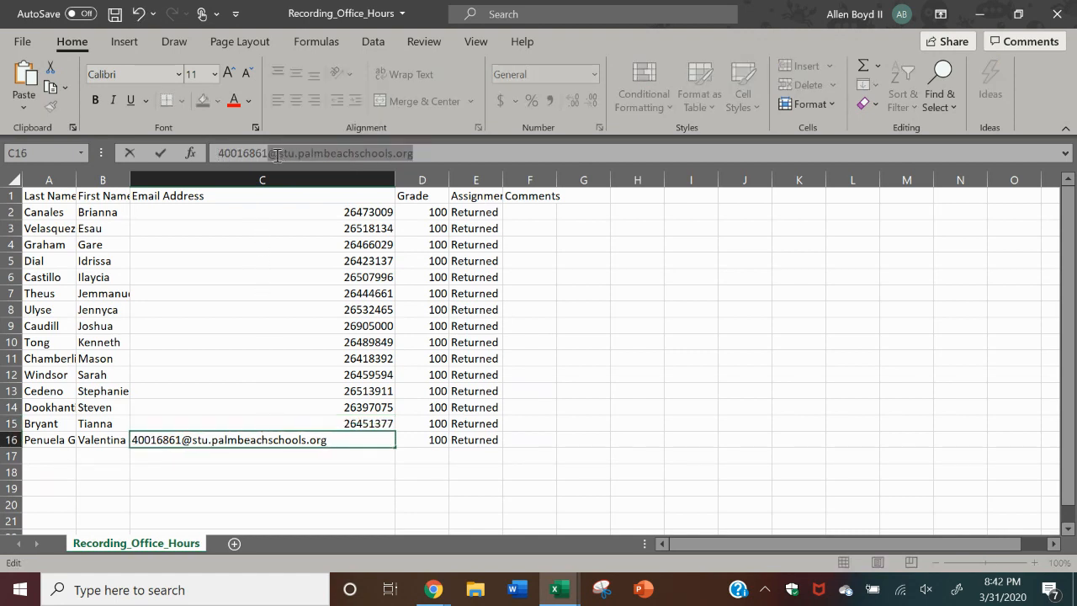
{"action": "key", "text": "BackSpace"}
{"action": "left_click", "coordinate": [330, 482]}
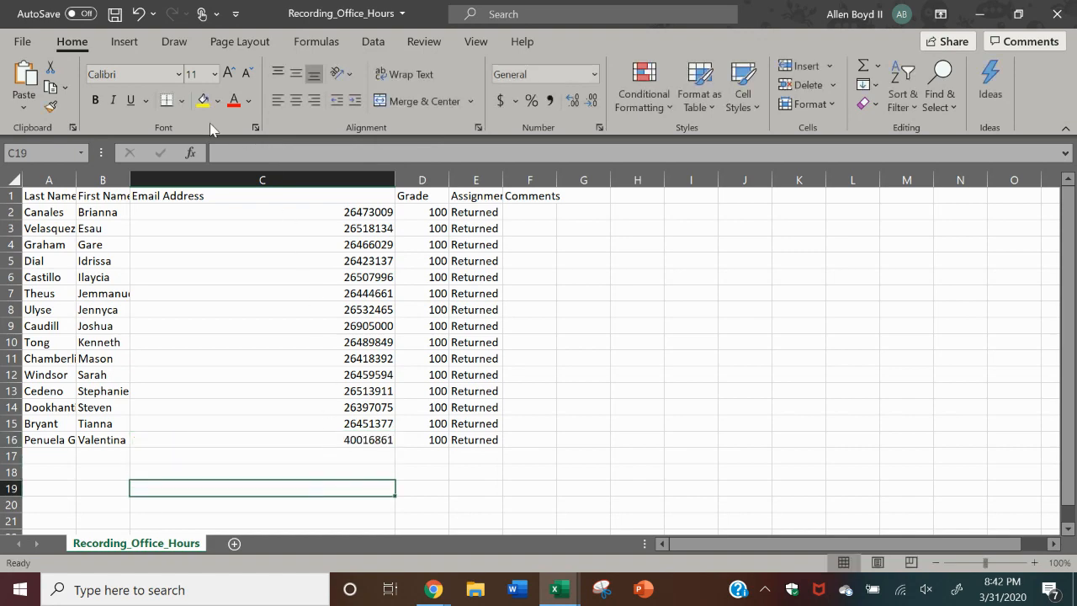
{"action": "left_click", "coordinate": [115, 14]}
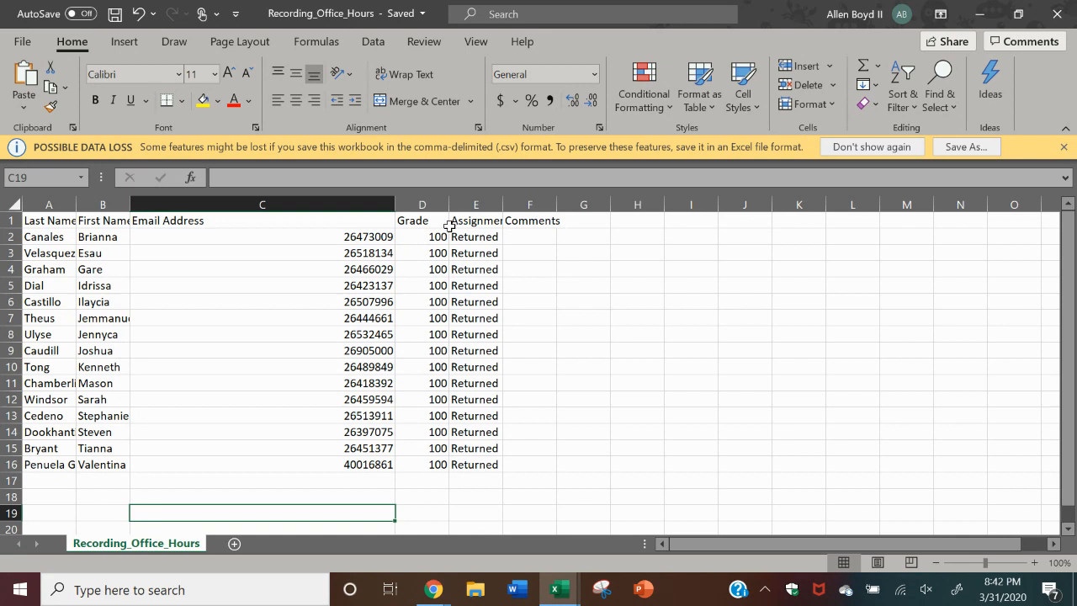
Switch to the Gradebook in Chrome and set the CSV import's Student ID Column to 3 and Score Column to 4
{"action": "left_click", "coordinate": [433, 589]}
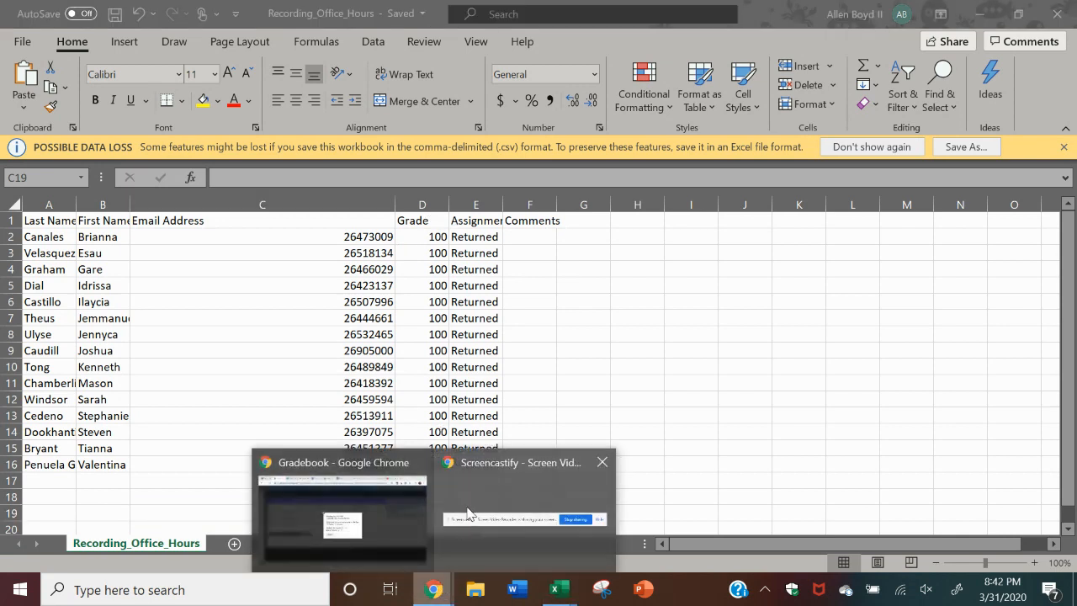
{"action": "left_click", "coordinate": [385, 503]}
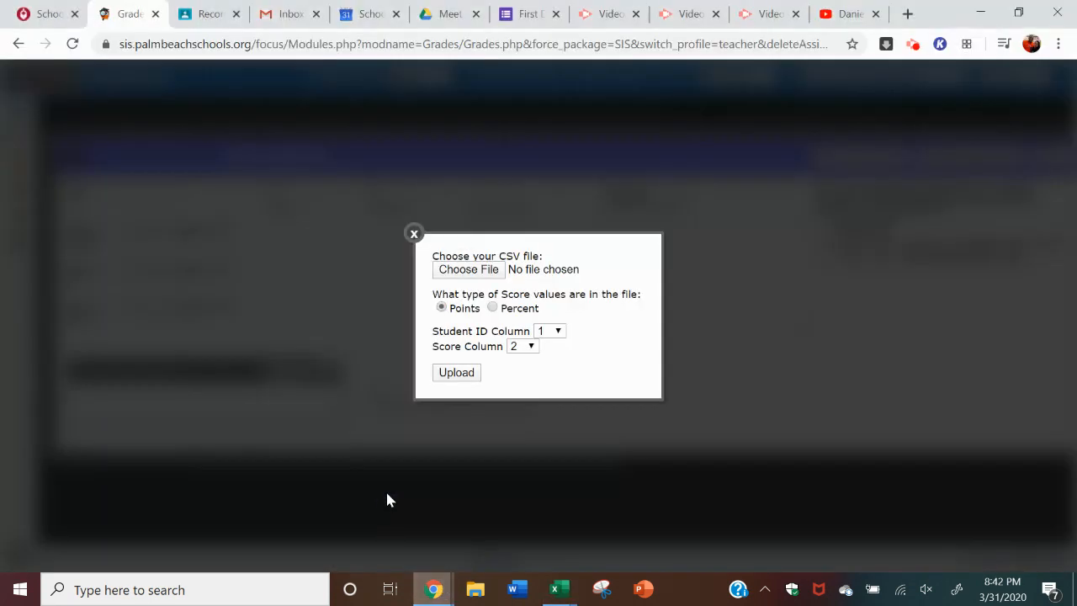
{"action": "left_click", "coordinate": [557, 333]}
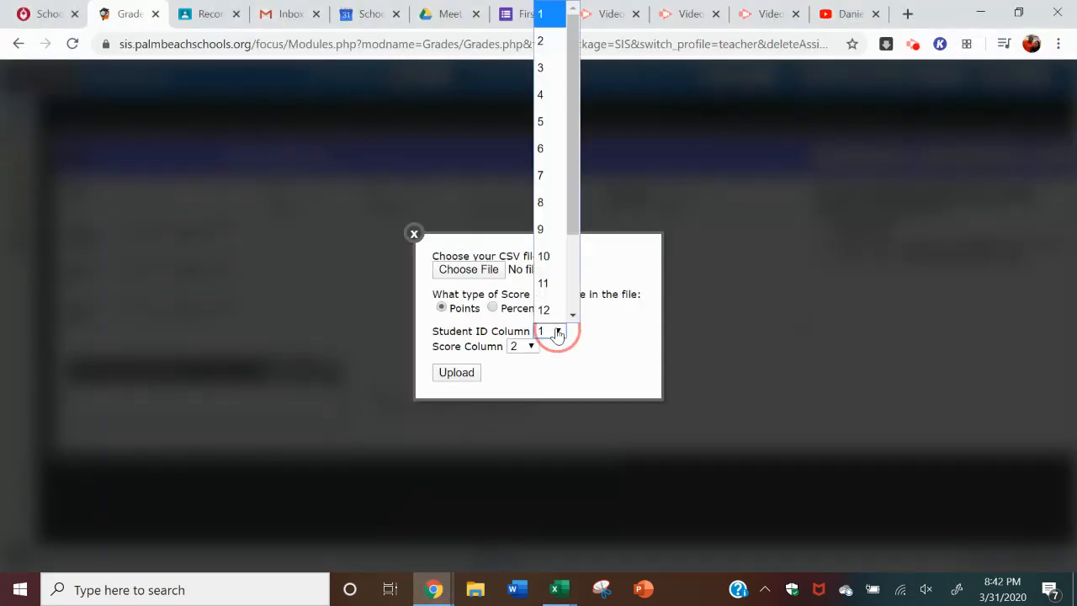
{"action": "left_click", "coordinate": [547, 67]}
{"action": "left_click", "coordinate": [524, 345]}
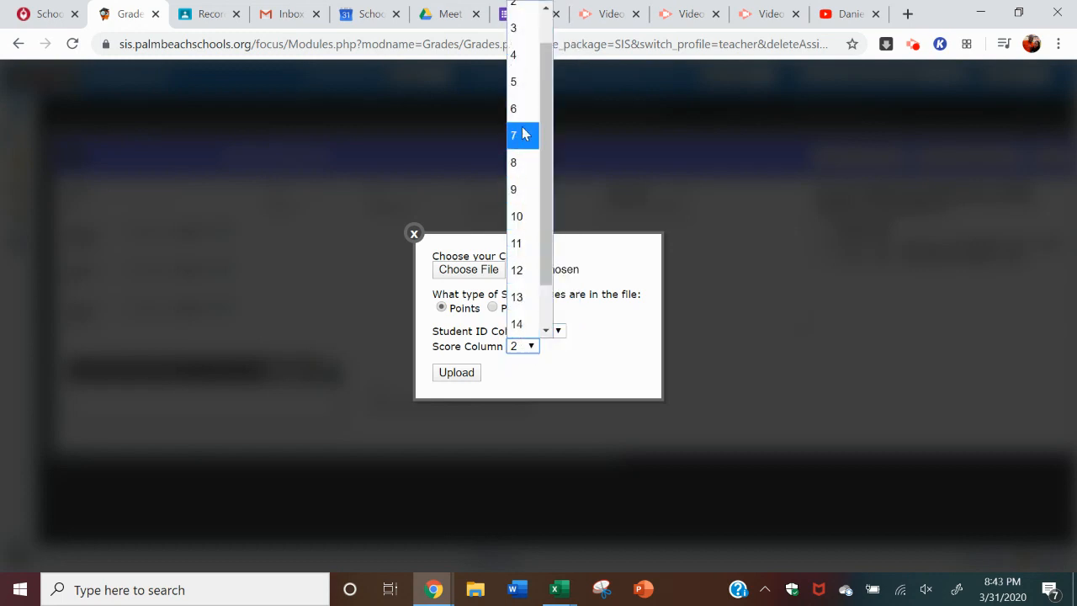
{"action": "left_click", "coordinate": [512, 57]}
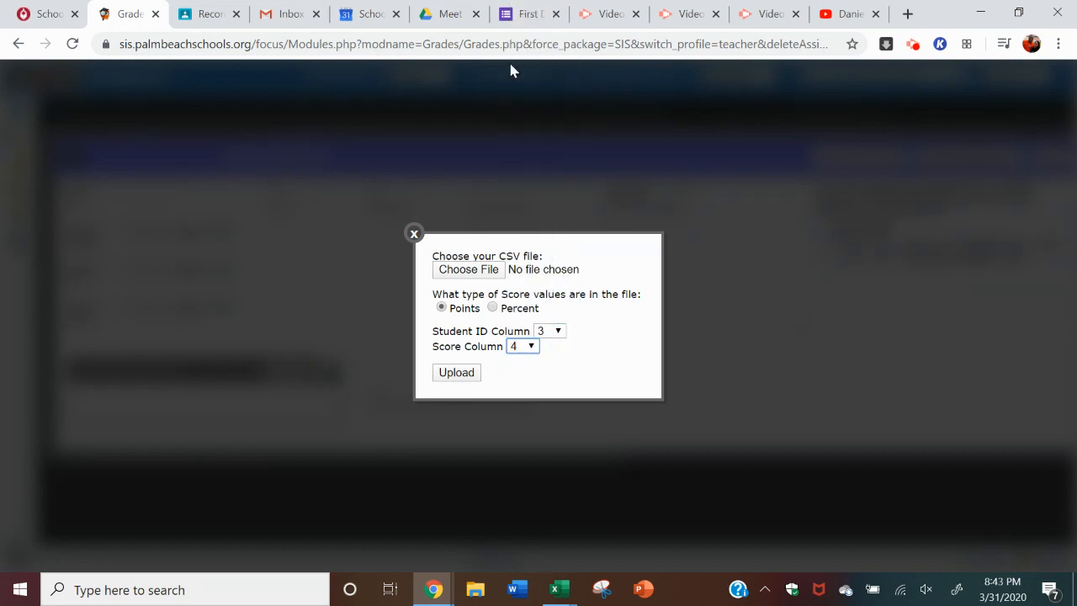
Choose the Recording_Office_Hours file from the Desktop and upload it as points for assignment CW1
{"action": "left_click", "coordinate": [491, 269]}
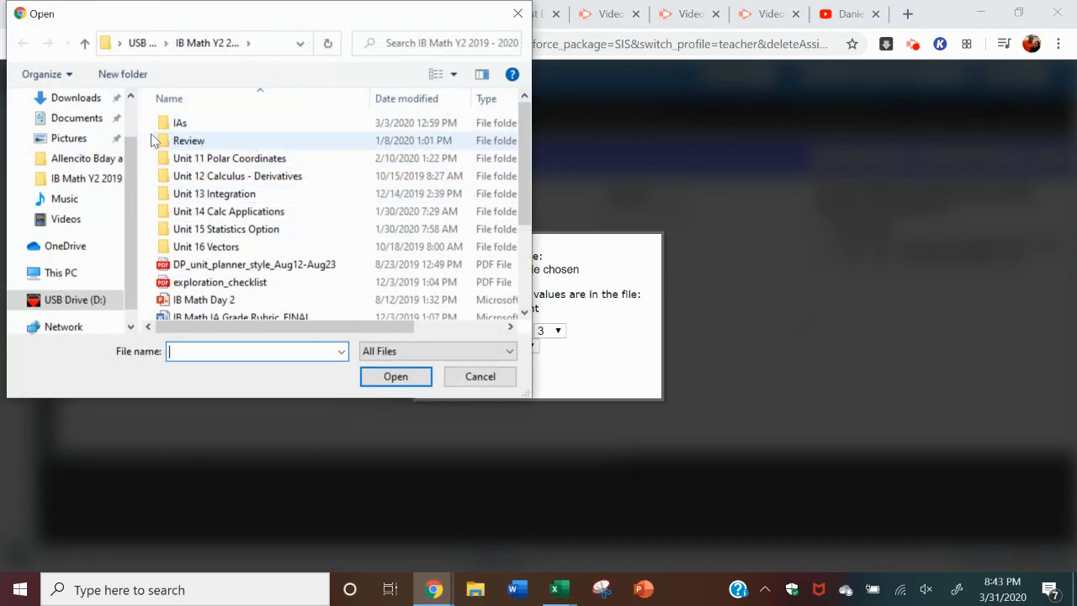
{"action": "scroll", "coordinate": [84, 135], "scroll_direction": "up", "scroll_amount": 1}
{"action": "left_click", "coordinate": [88, 134]}
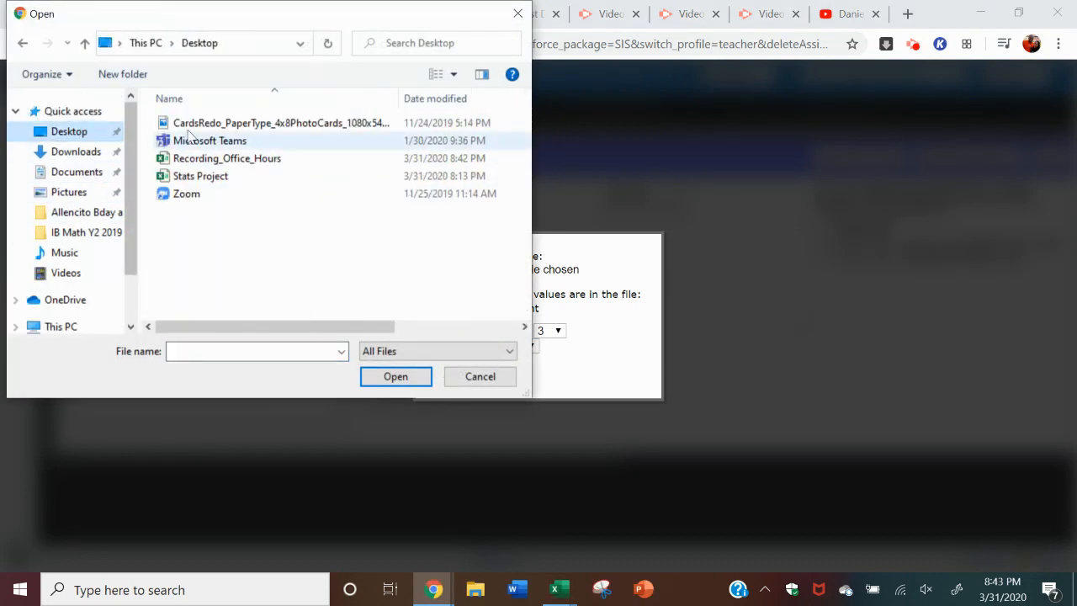
{"action": "left_click", "coordinate": [250, 164]}
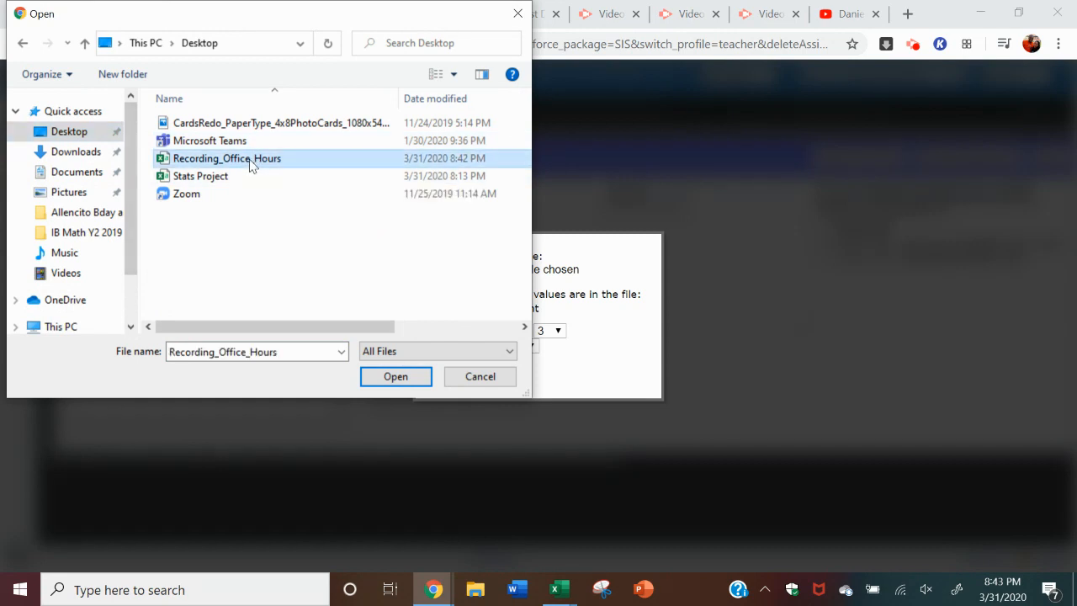
{"action": "left_click", "coordinate": [403, 379]}
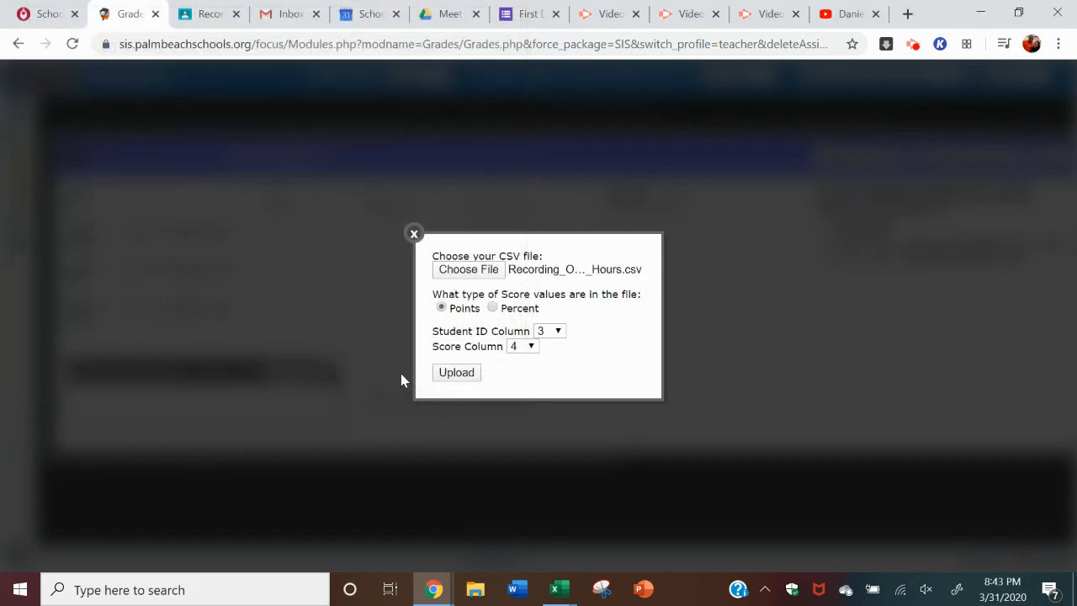
{"action": "left_click", "coordinate": [453, 378]}
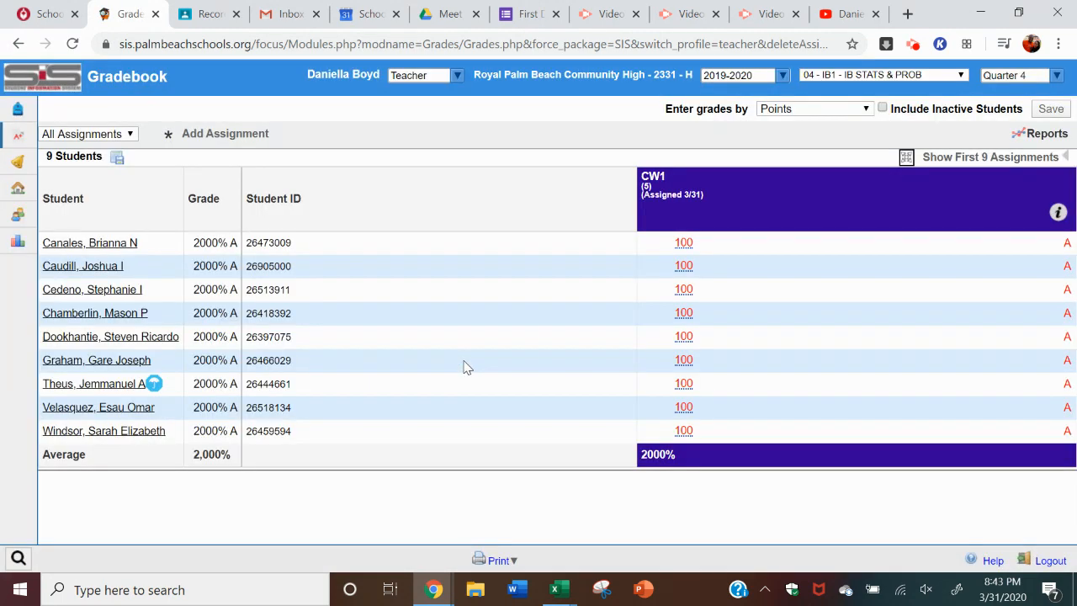
Compare the maximum points of the Google Classroom question with the points set for assignment CW1 in the Gradebook
{"action": "left_click", "coordinate": [204, 14]}
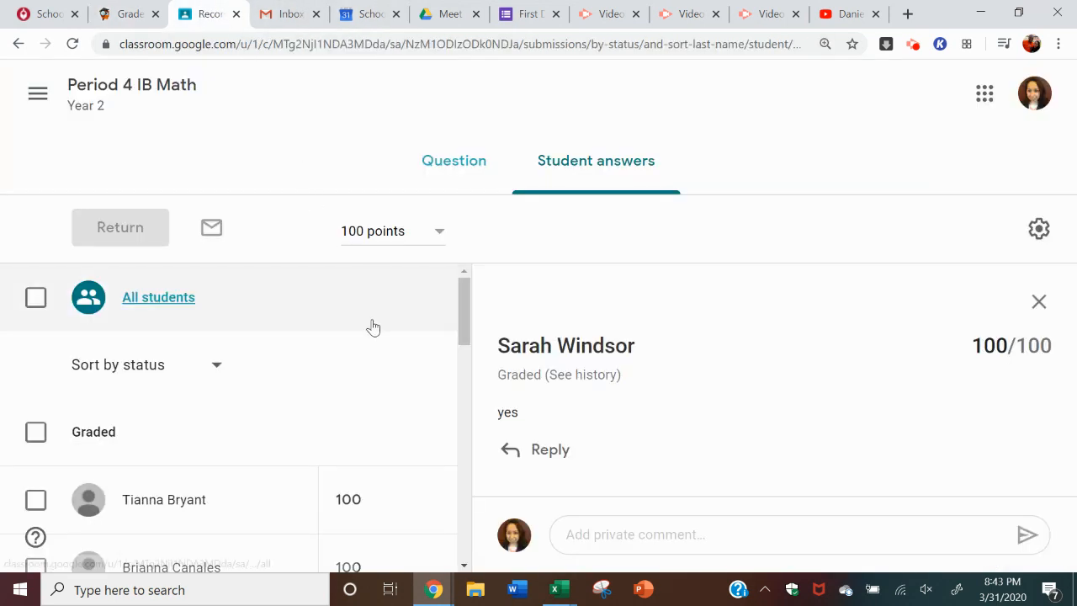
{"action": "scroll", "coordinate": [373, 327], "scroll_direction": "down", "scroll_amount": 1}
{"action": "left_click", "coordinate": [387, 231]}
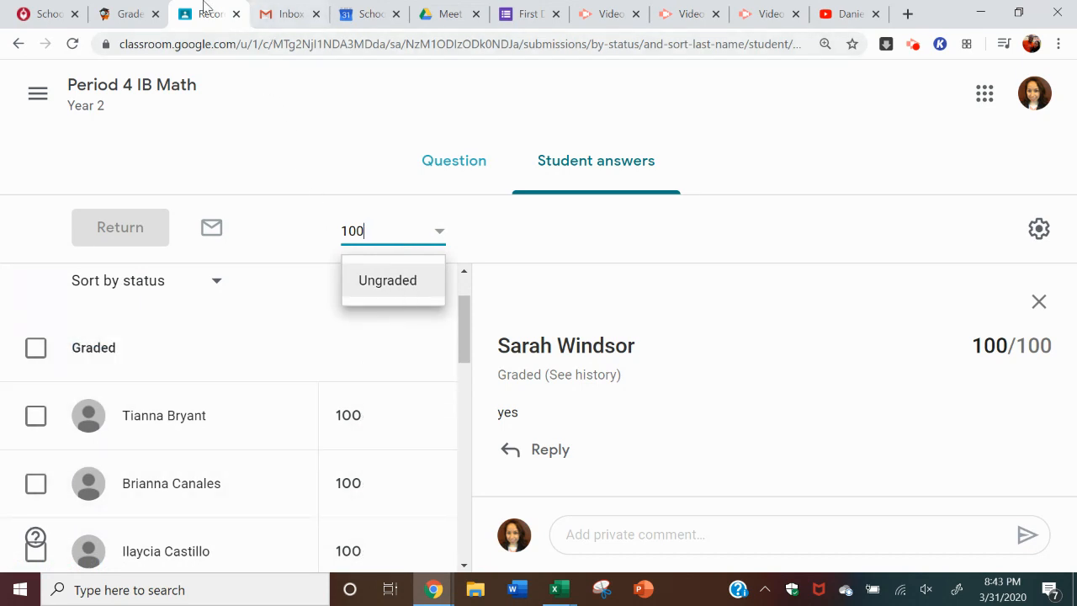
{"action": "left_click", "coordinate": [133, 16]}
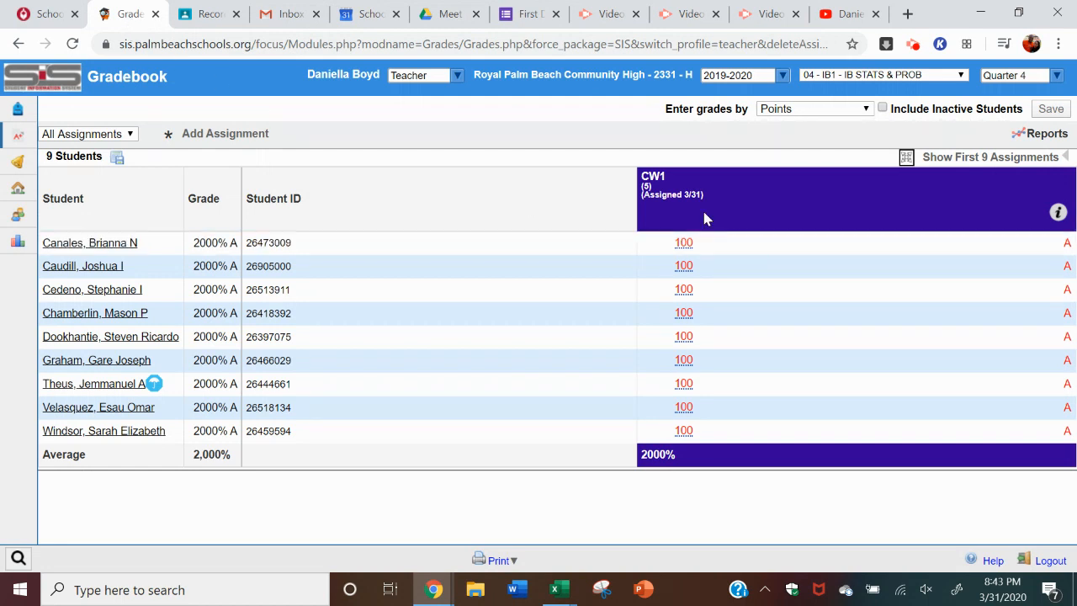
{"action": "left_click_drag", "start_coordinate": [651, 187], "coordinate": [641, 187]}
{"action": "left_click", "coordinate": [216, 15]}
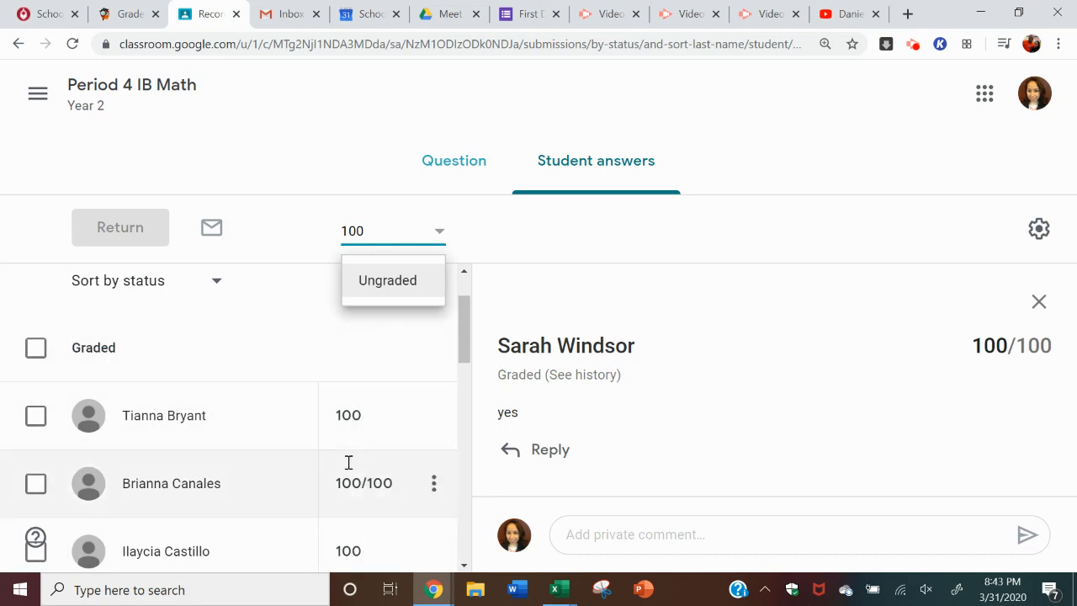
{"action": "left_click", "coordinate": [130, 13]}
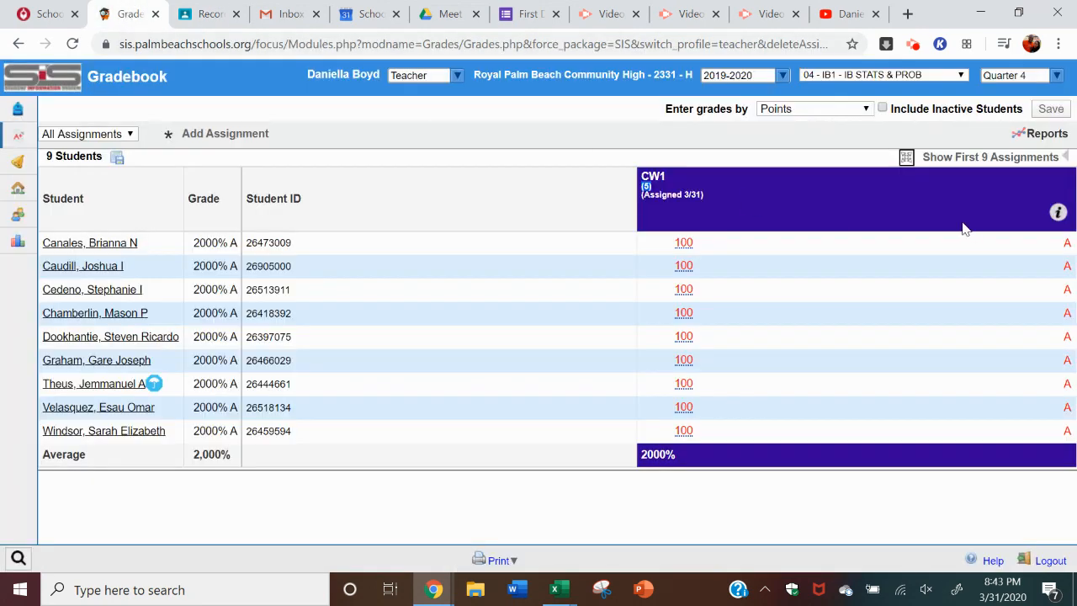
Delete assignment CW1 from the Gradebook, agreeing that its grades are deleted as well
{"action": "left_click", "coordinate": [1057, 212]}
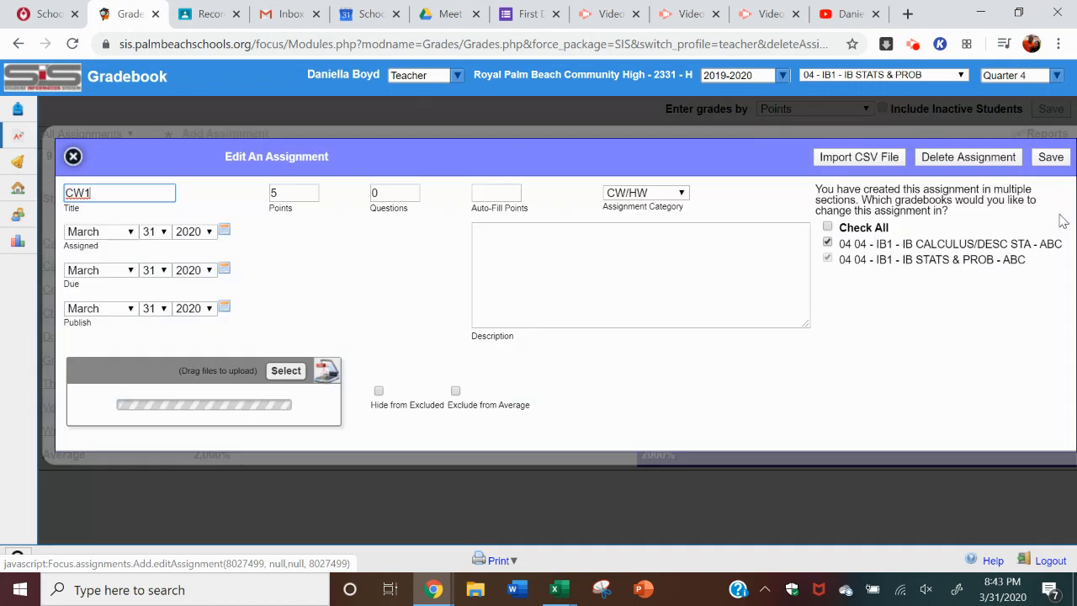
{"action": "left_click", "coordinate": [988, 157]}
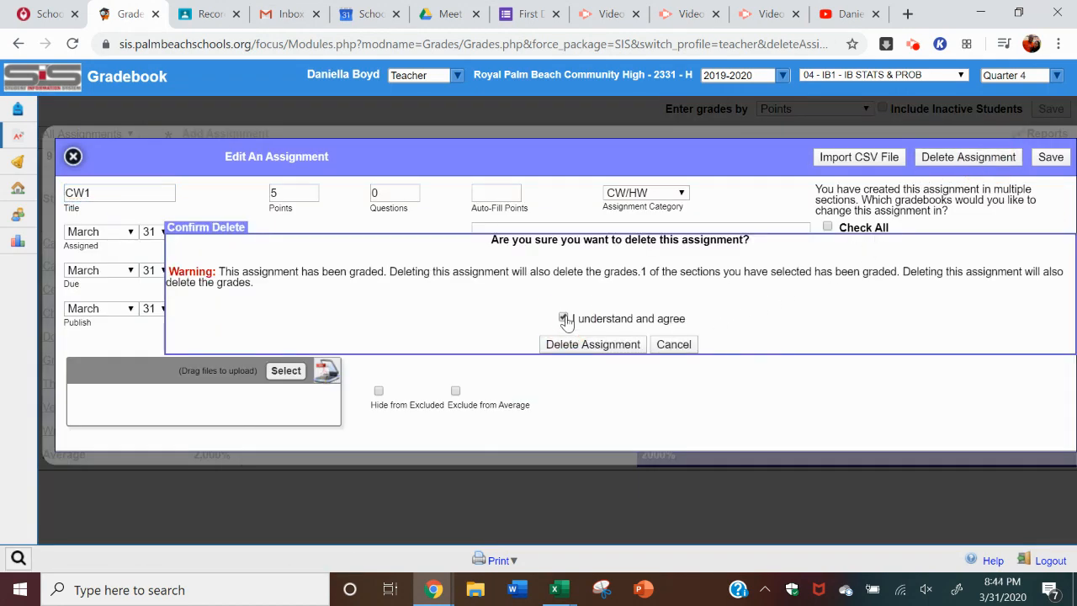
{"action": "left_click", "coordinate": [579, 343]}
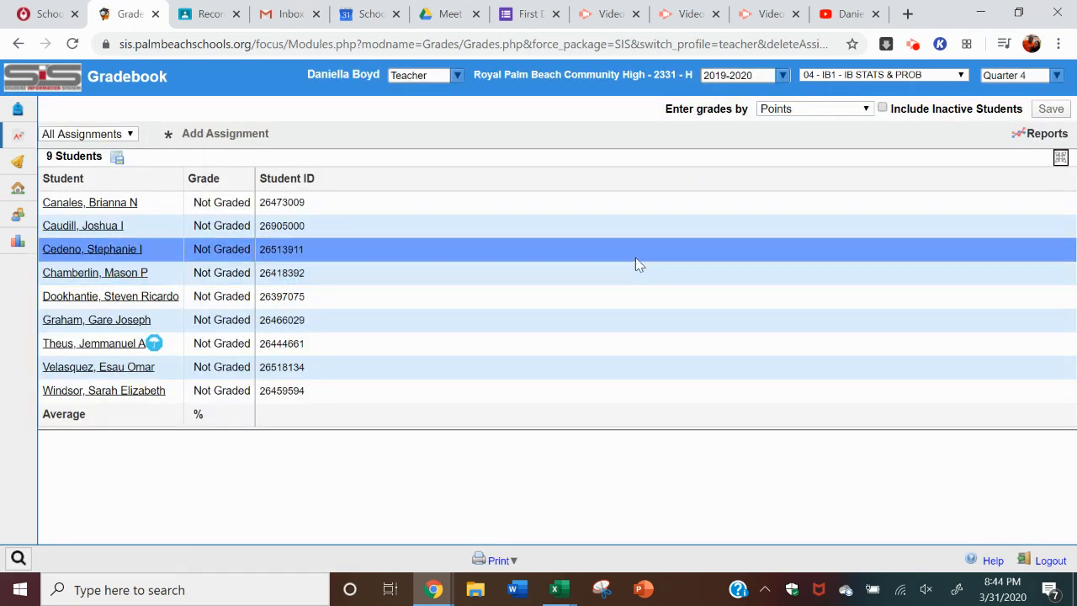
{"action": "left_click", "coordinate": [568, 595]}
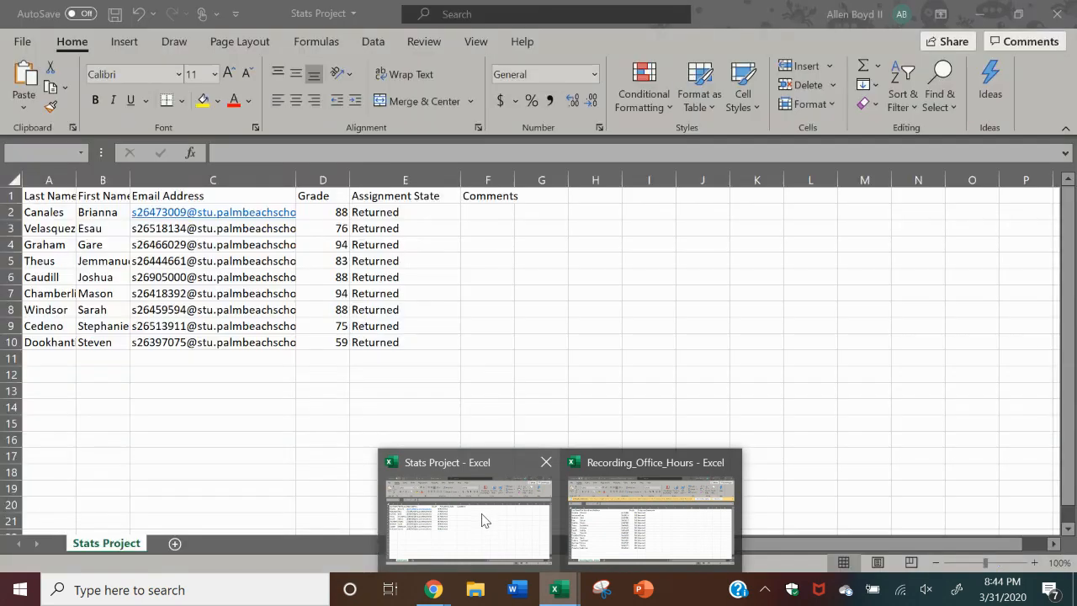
{"action": "left_click", "coordinate": [482, 518]}
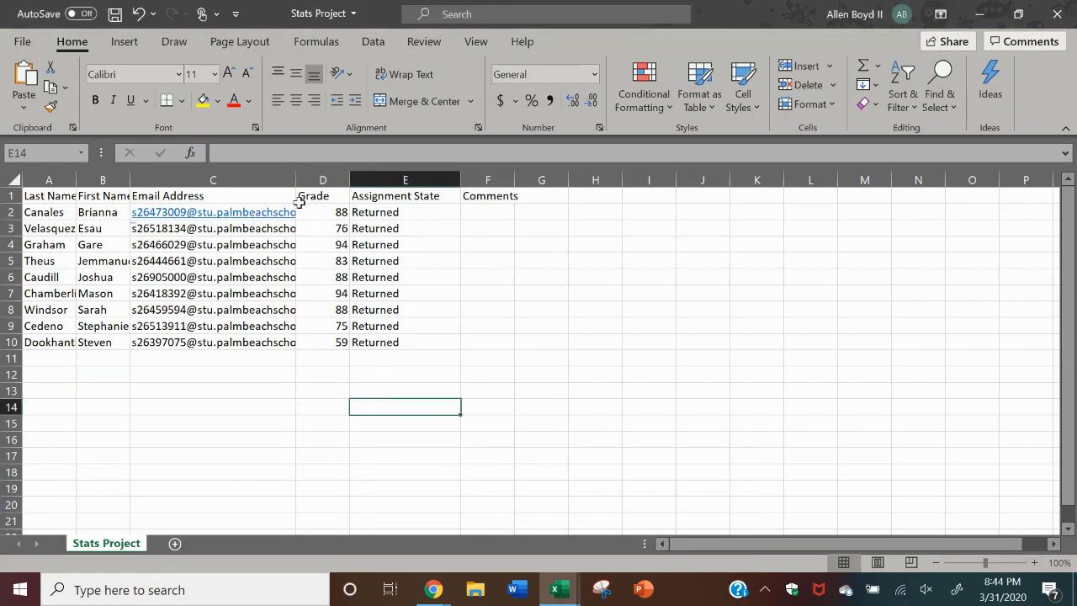
{"action": "left_click", "coordinate": [252, 211]}
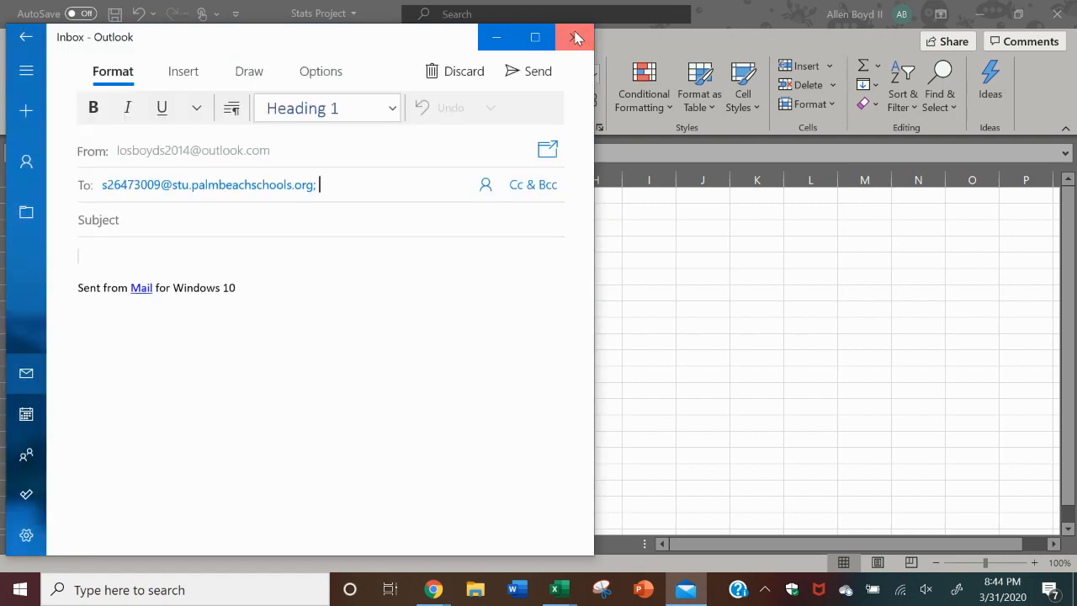
{"action": "left_click", "coordinate": [575, 37]}
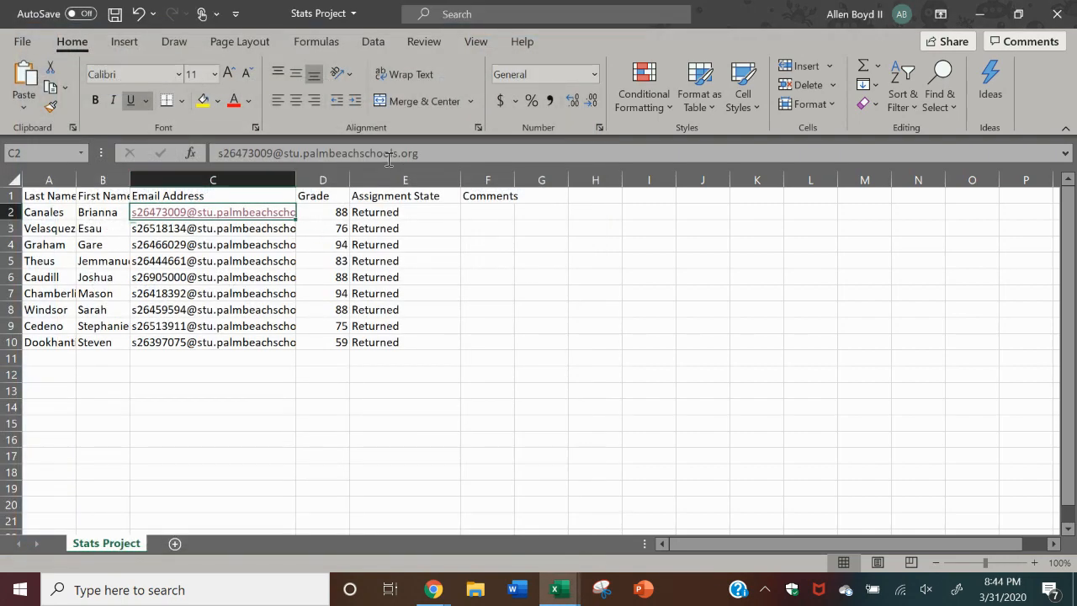
{"action": "left_click_drag", "start_coordinate": [429, 153], "coordinate": [284, 149]}
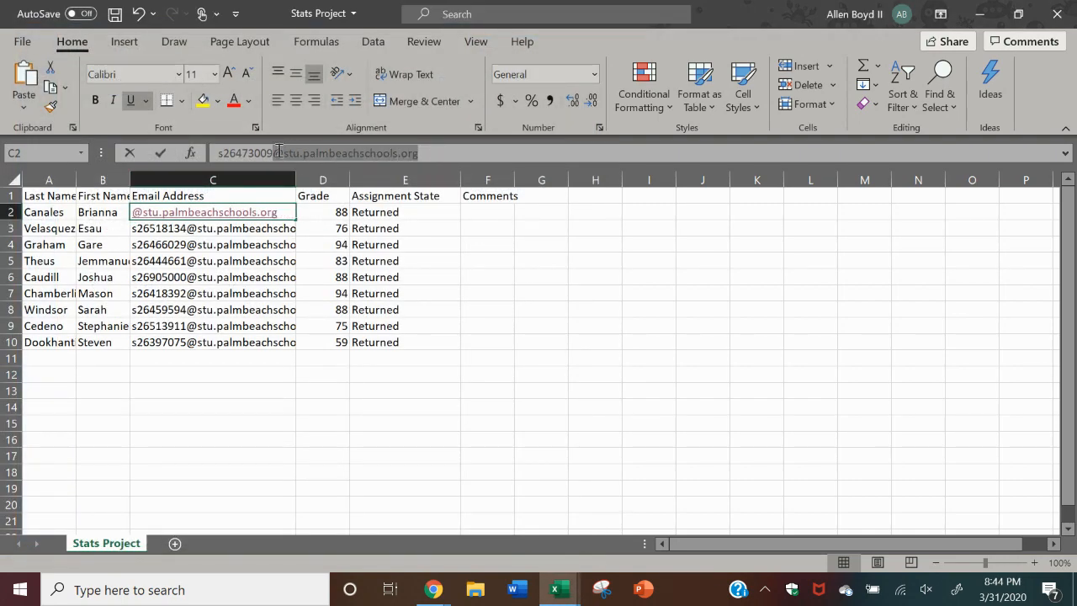
{"action": "key", "text": "BackSpace"}
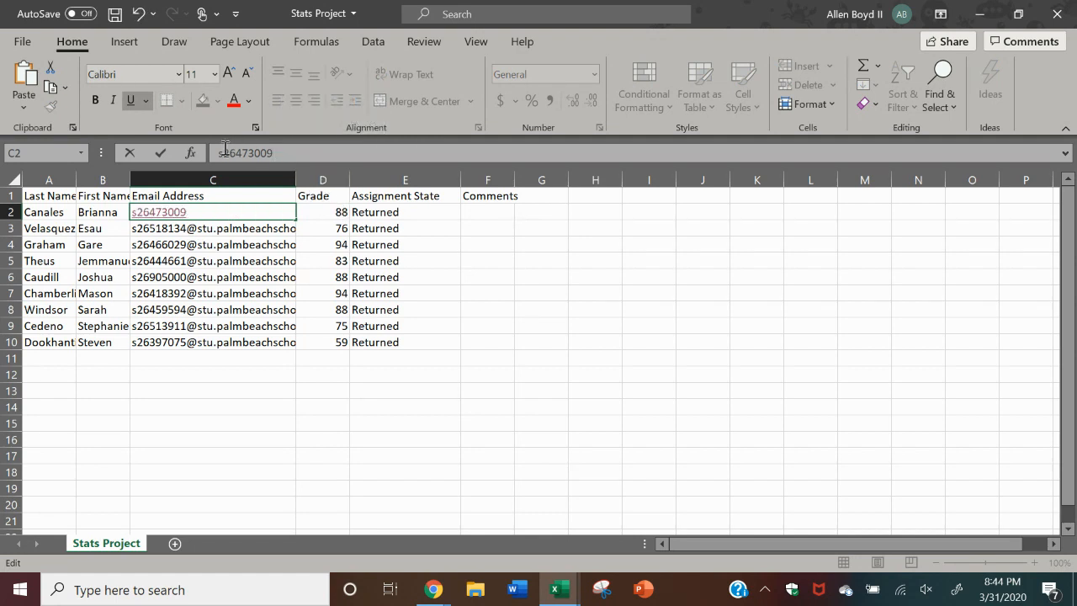
Close the Stats Project workbook without saving its changes and switch back to the Gradebook in Chrome
{"action": "left_click", "coordinate": [1052, 19]}
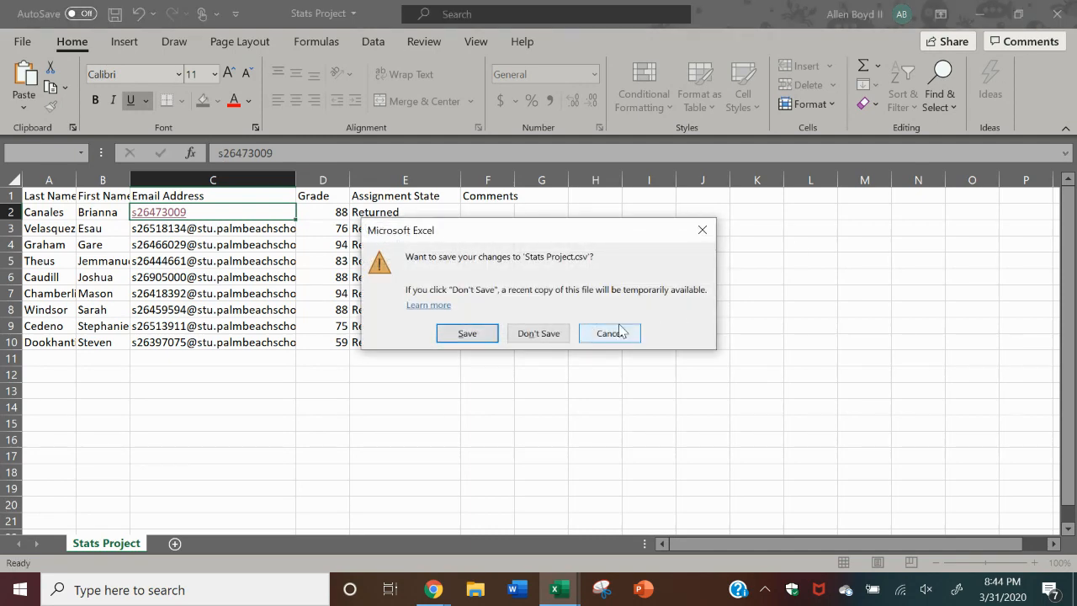
{"action": "left_click", "coordinate": [548, 333]}
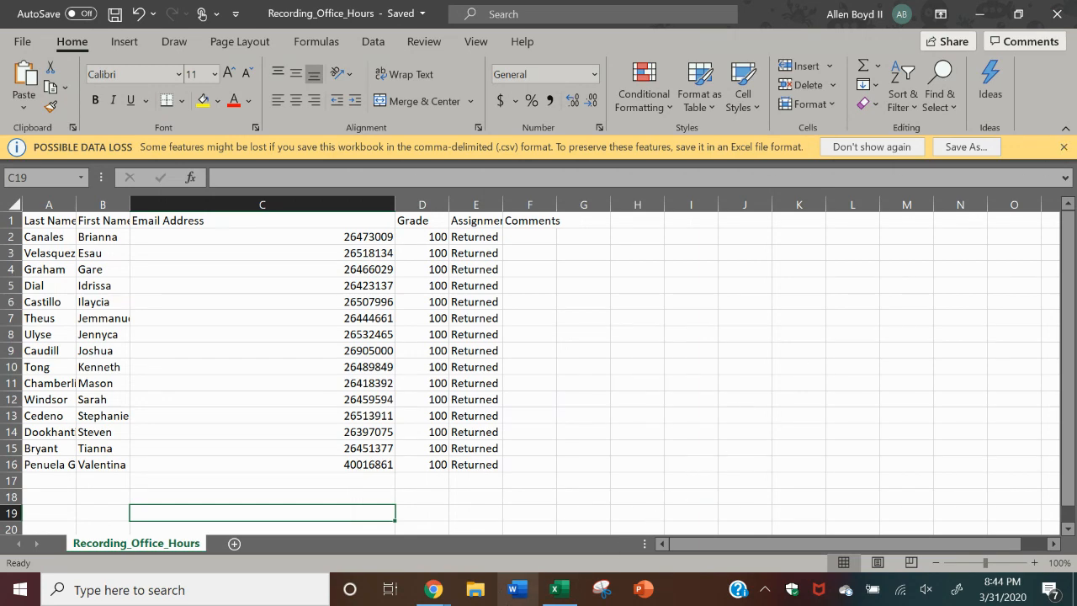
{"action": "mouse_move", "coordinate": [433, 588]}
{"action": "left_click", "coordinate": [360, 541]}
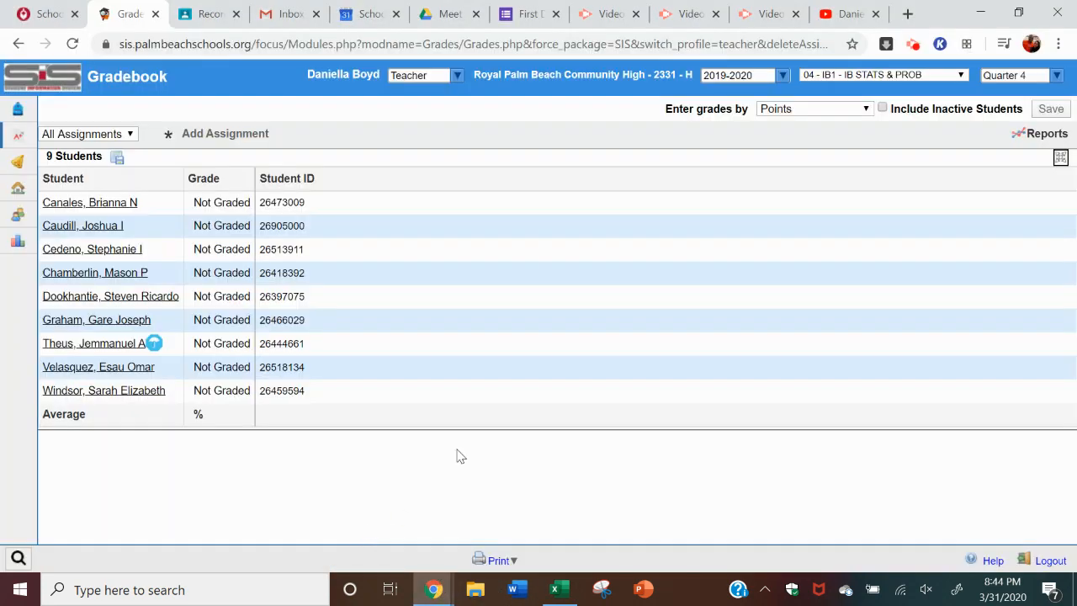
Add an assignment titled Stats Project worth 100 points to all listed sections and save it
{"action": "left_click", "coordinate": [225, 133]}
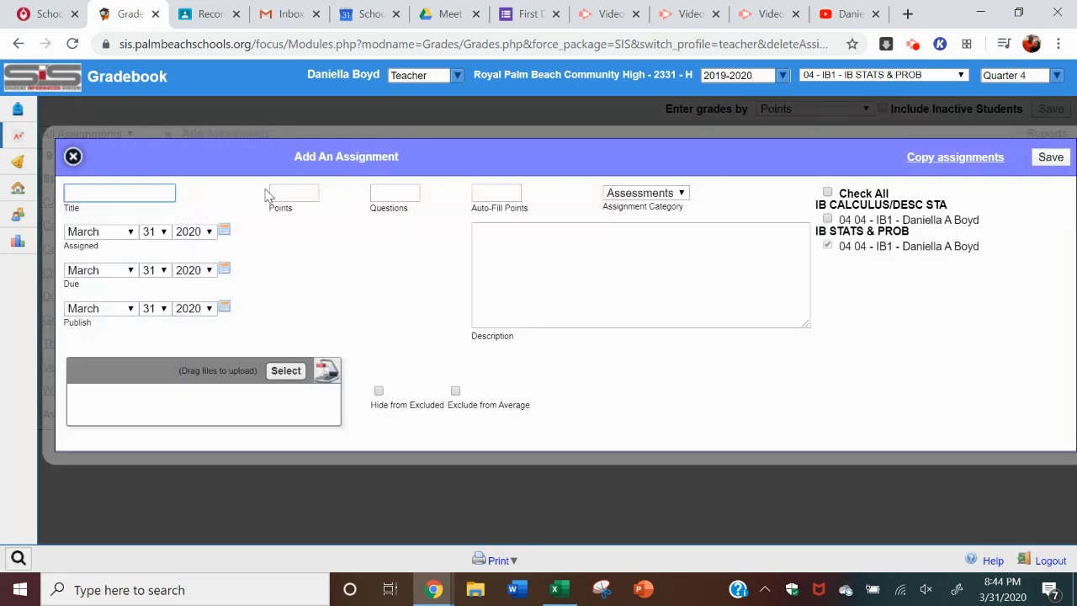
{"action": "type", "text": "Stats"}
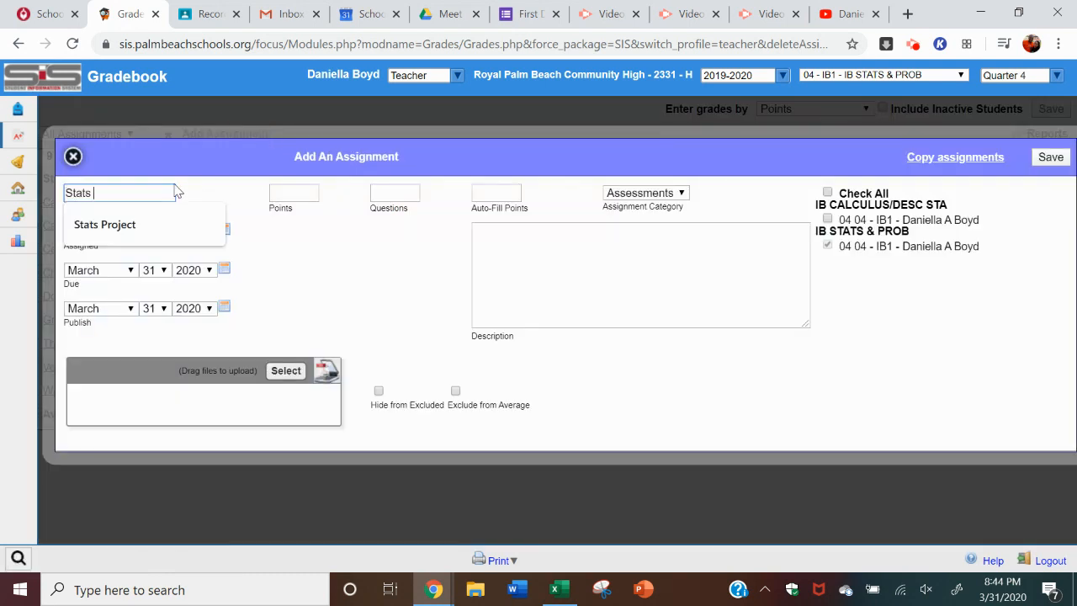
{"action": "type", "text": " Project"}
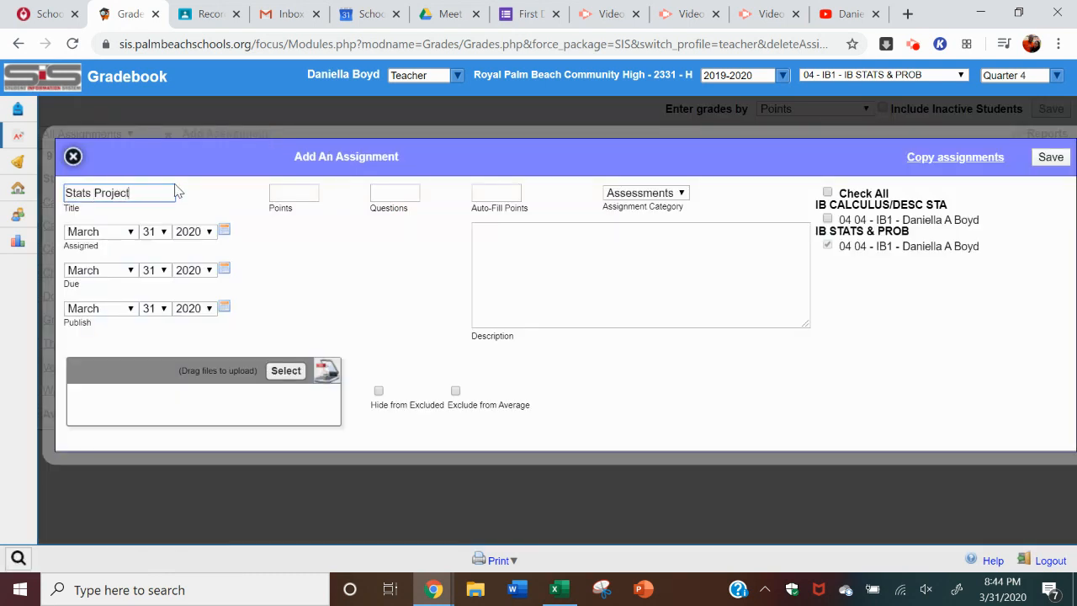
{"action": "left_click", "coordinate": [292, 187]}
{"action": "type", "text": "100"}
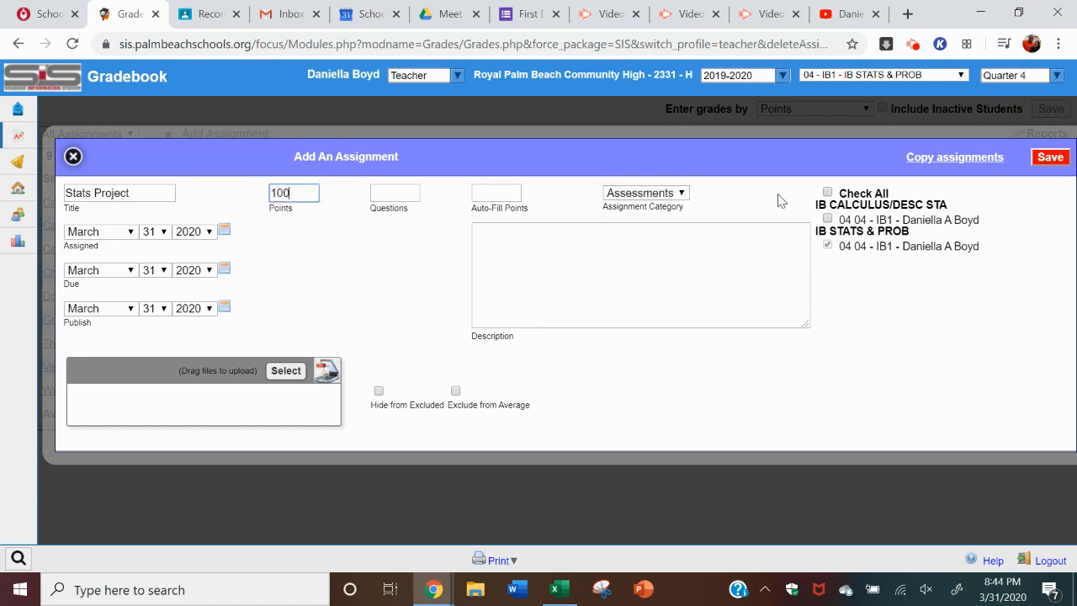
{"action": "left_click", "coordinate": [827, 194]}
{"action": "left_click", "coordinate": [1045, 158]}
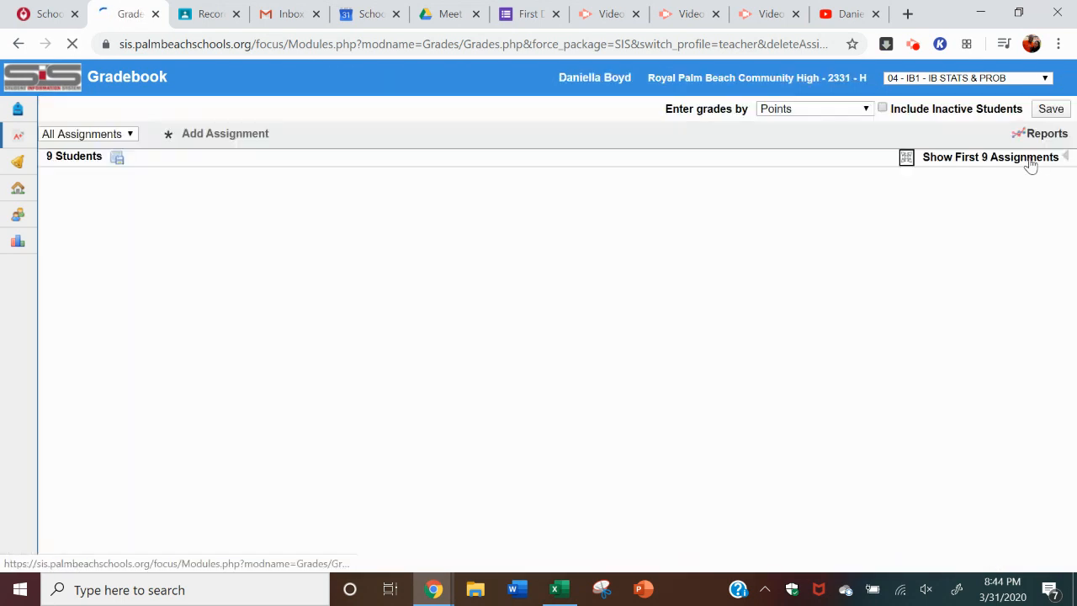
Open the CSV import for the Stats Project assignment and choose the Recording_Office_Hours file from the Desktop
{"action": "left_click", "coordinate": [1058, 215]}
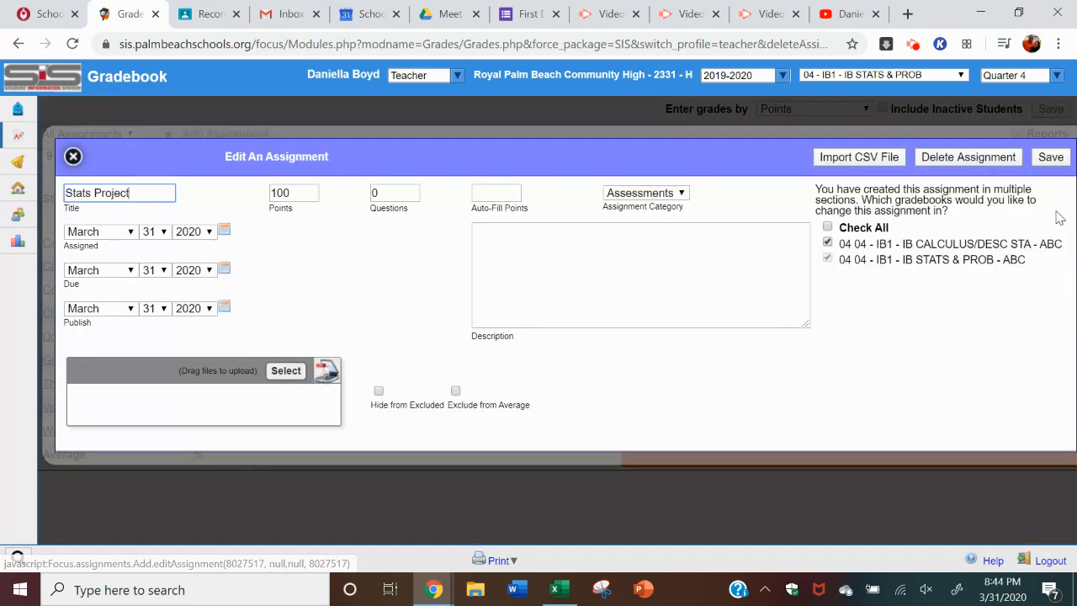
{"action": "left_click", "coordinate": [873, 162]}
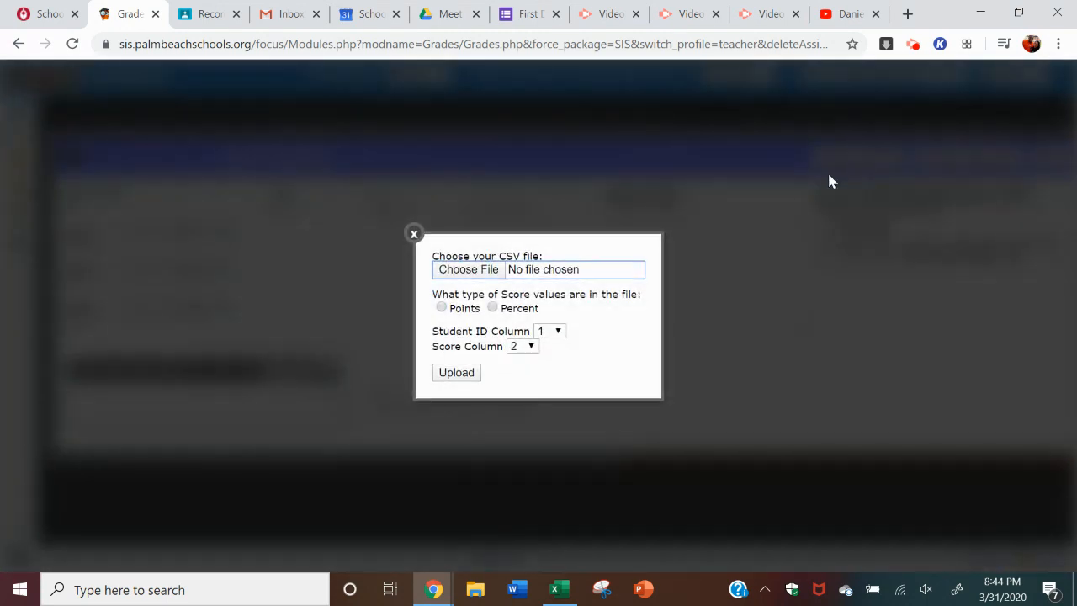
{"action": "left_click", "coordinate": [484, 278]}
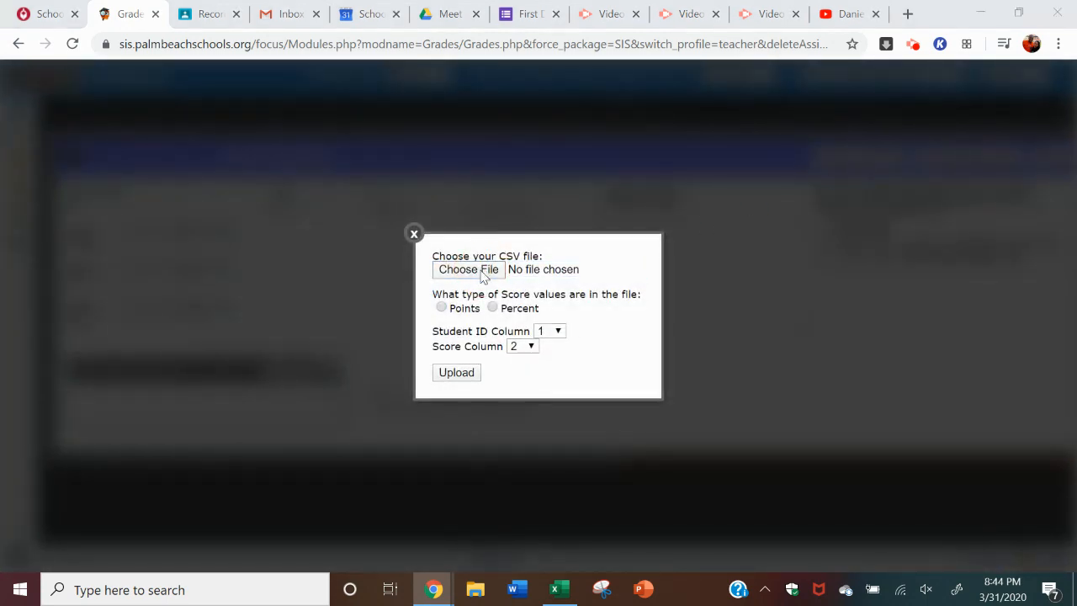
{"action": "left_click", "coordinate": [65, 101]}
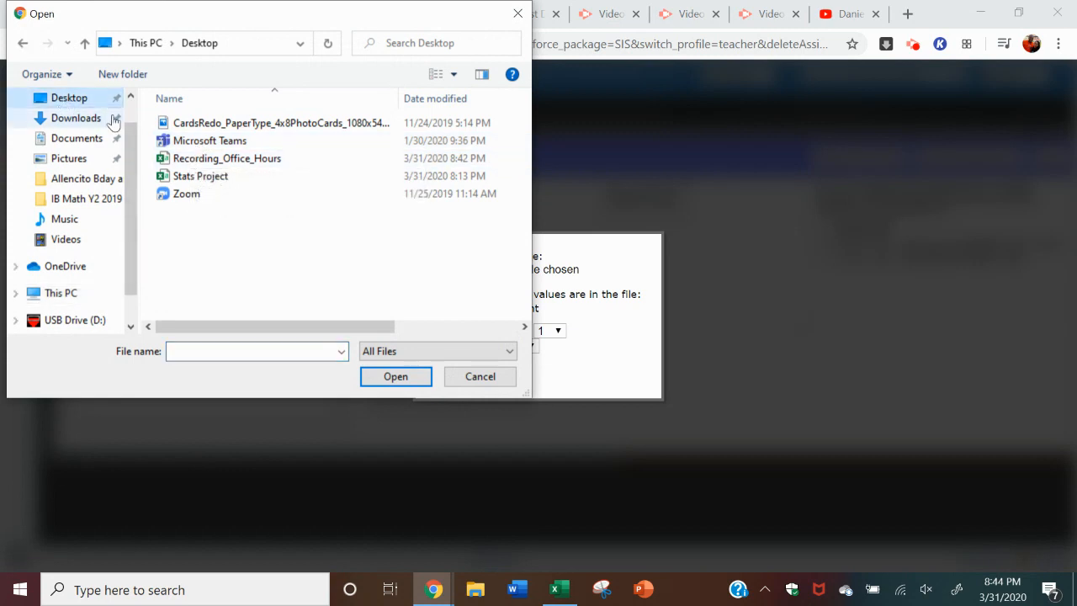
{"action": "left_click", "coordinate": [227, 158]}
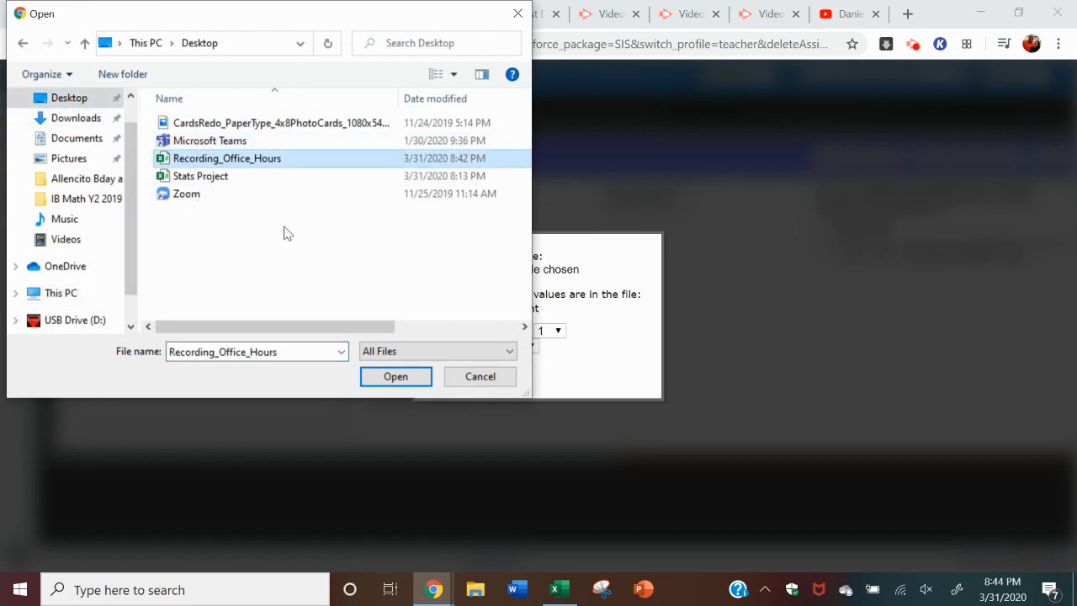
{"action": "left_click", "coordinate": [395, 376]}
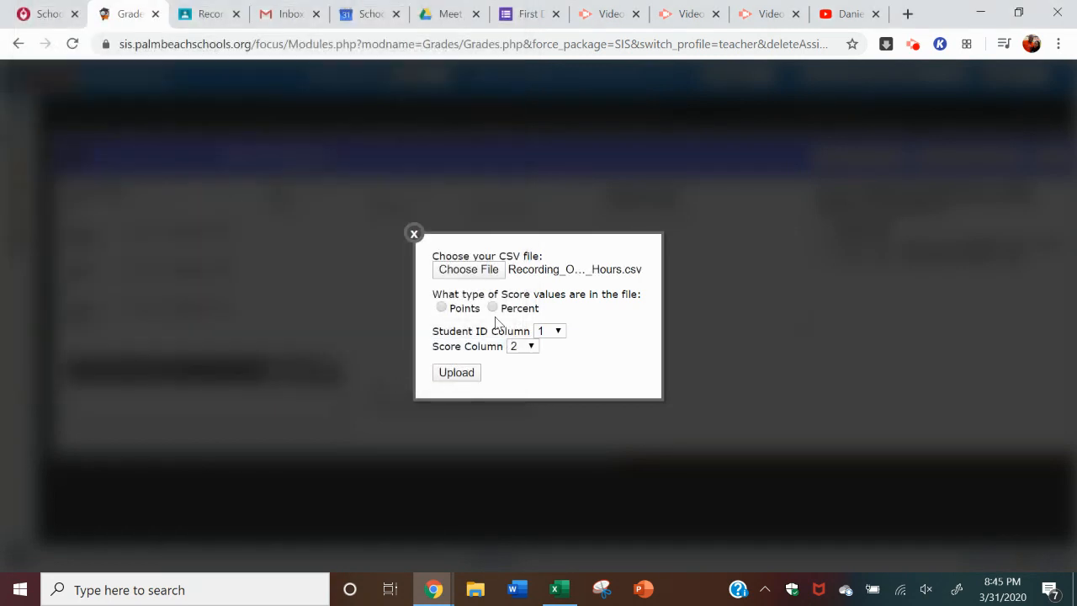
Try to upload the CSV with Student ID Column 3 and Score Column 4, leaving the score type unselected
{"action": "left_click", "coordinate": [553, 331]}
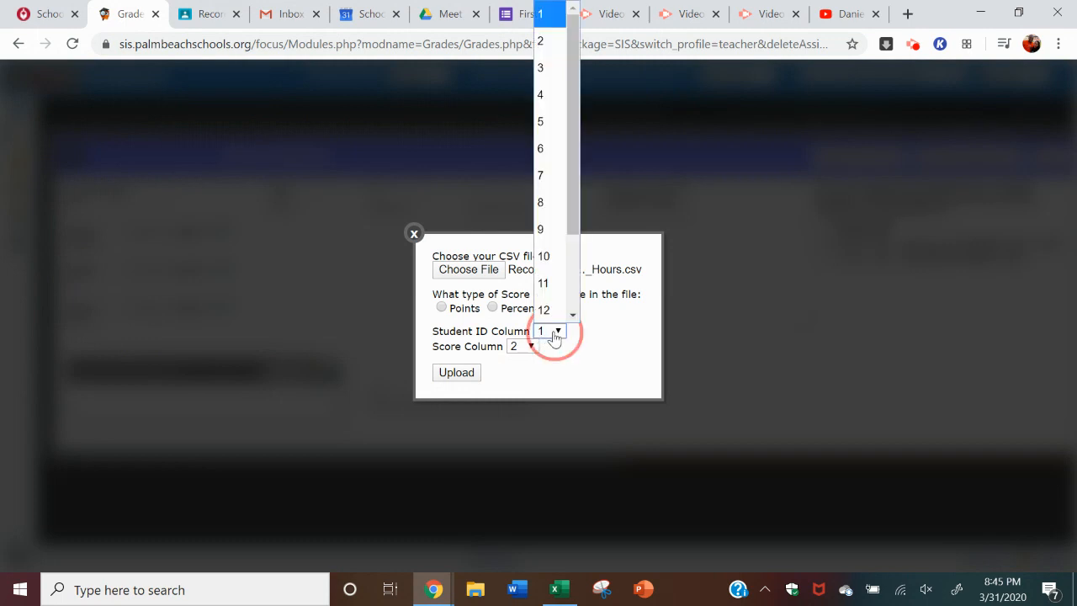
{"action": "left_click", "coordinate": [542, 66]}
{"action": "left_click", "coordinate": [523, 347]}
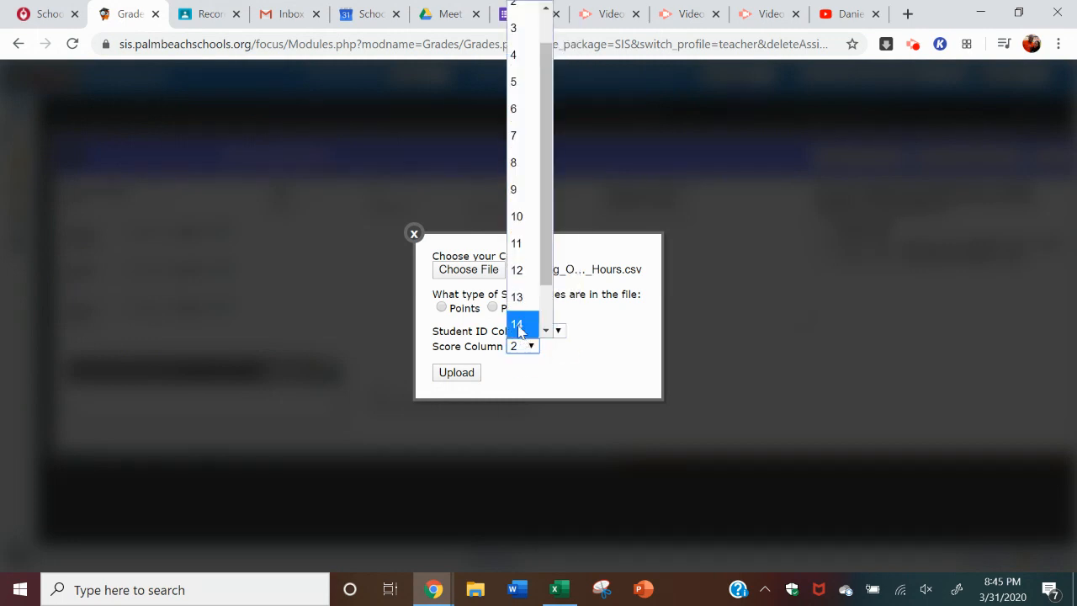
{"action": "left_click", "coordinate": [516, 66]}
{"action": "left_click", "coordinate": [463, 371]}
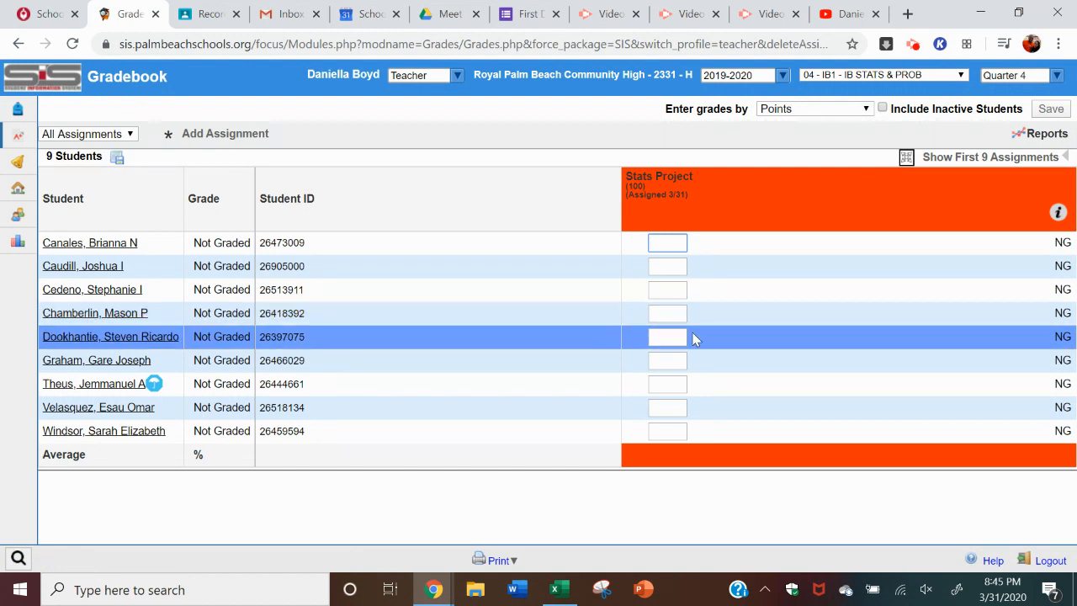
Reopen the CSV import for Stats Project, set the score type to Points, and choose Recording_Office_Hours from the Desktop
{"action": "left_click", "coordinate": [1059, 213]}
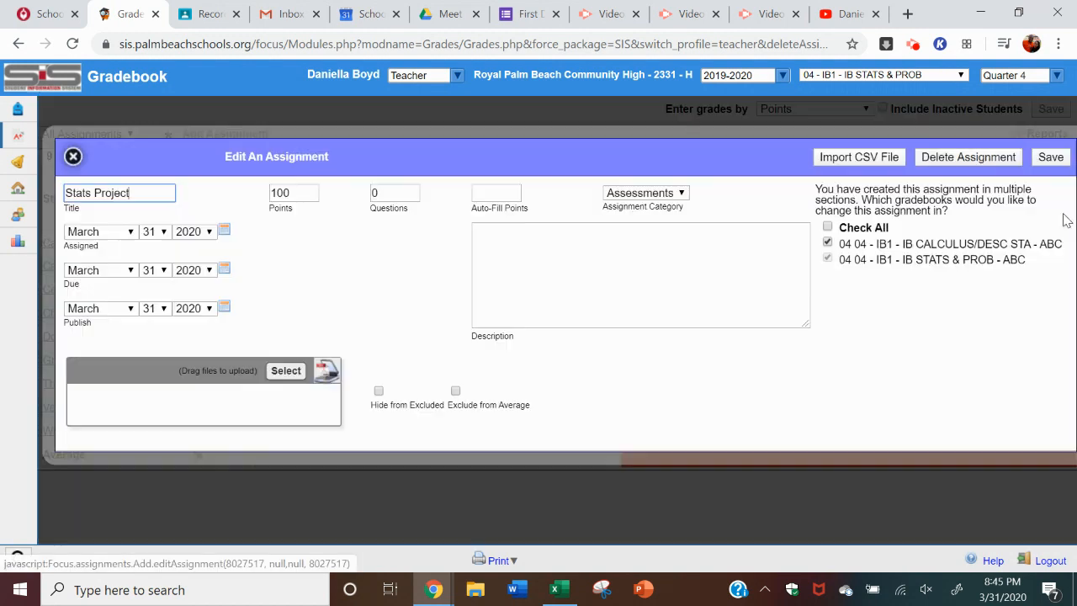
{"action": "left_click", "coordinate": [852, 158]}
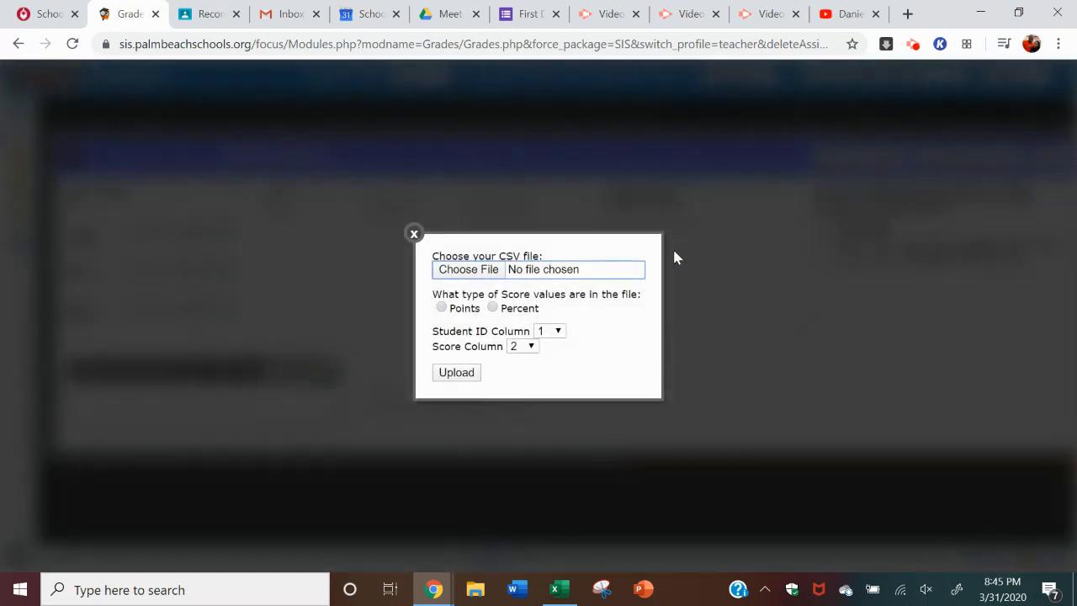
{"action": "left_click", "coordinate": [441, 307]}
{"action": "left_click", "coordinate": [469, 269]}
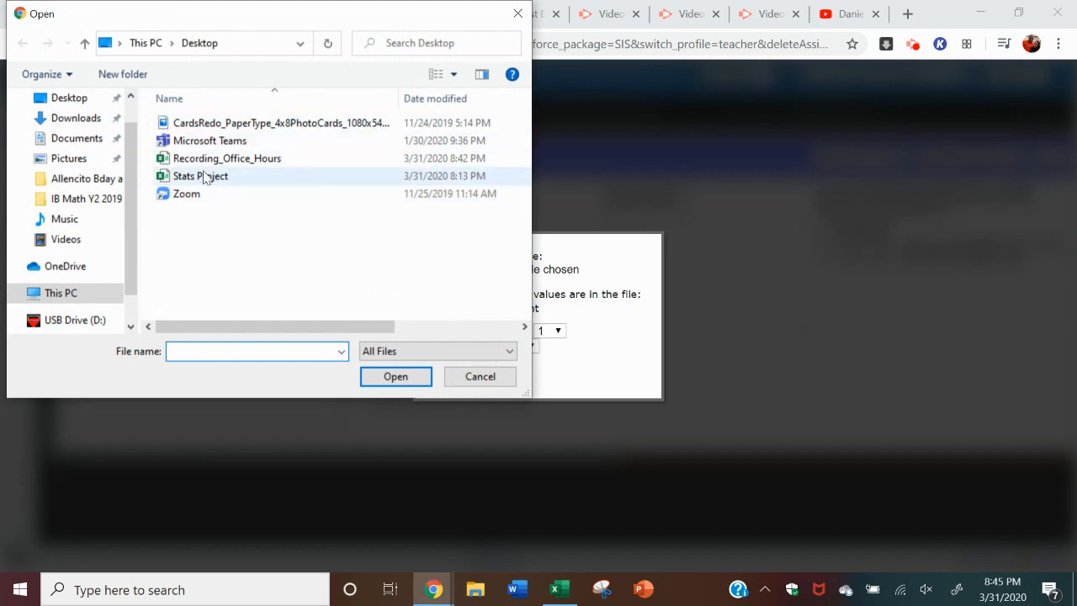
{"action": "left_click", "coordinate": [224, 161]}
{"action": "left_click", "coordinate": [378, 376]}
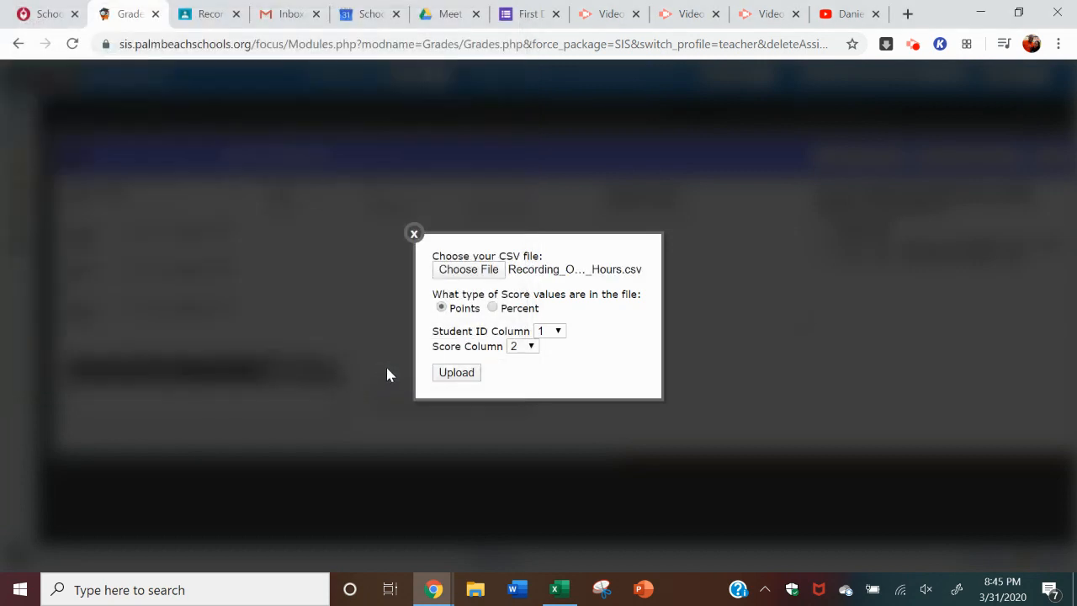
Set the Student ID Column to 3 and the Score Column to 4, and upload the CSV's scores
{"action": "left_click", "coordinate": [548, 331]}
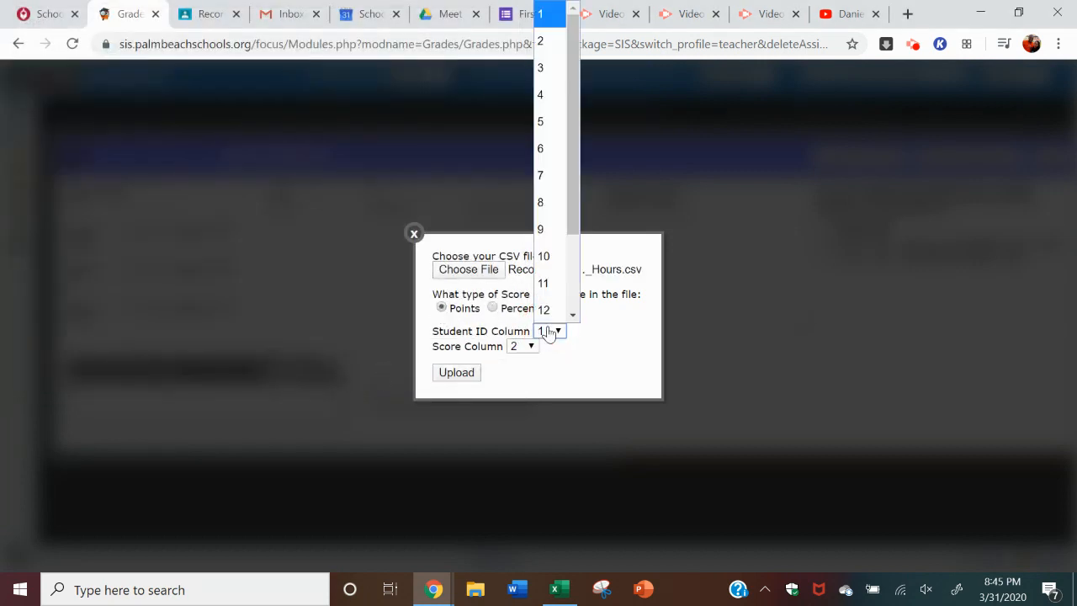
{"action": "left_click", "coordinate": [540, 69]}
{"action": "left_click", "coordinate": [525, 348]}
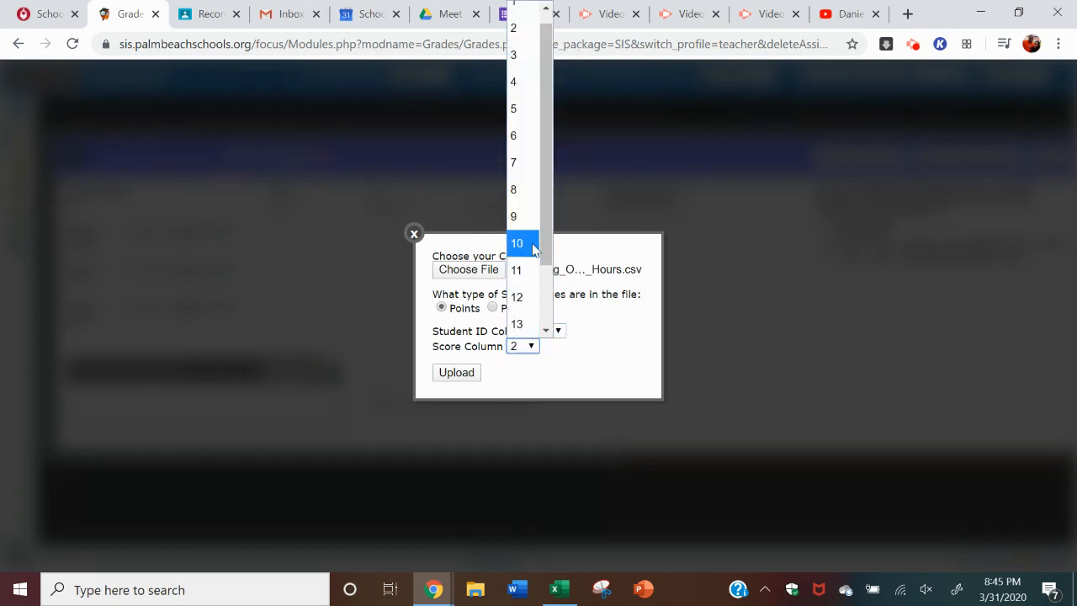
{"action": "left_click", "coordinate": [522, 81]}
{"action": "left_click", "coordinate": [466, 379]}
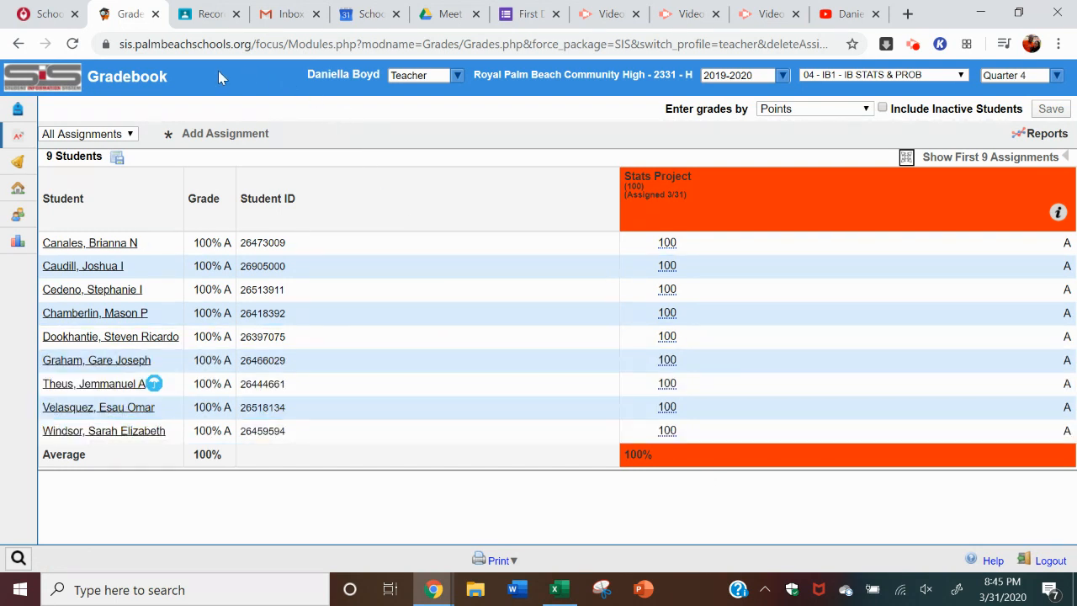
Compare the Stats Project scores in the Gradebook with the Google Classroom answers and the Recording_Office_Hours workbook in Excel
{"action": "left_click", "coordinate": [206, 16]}
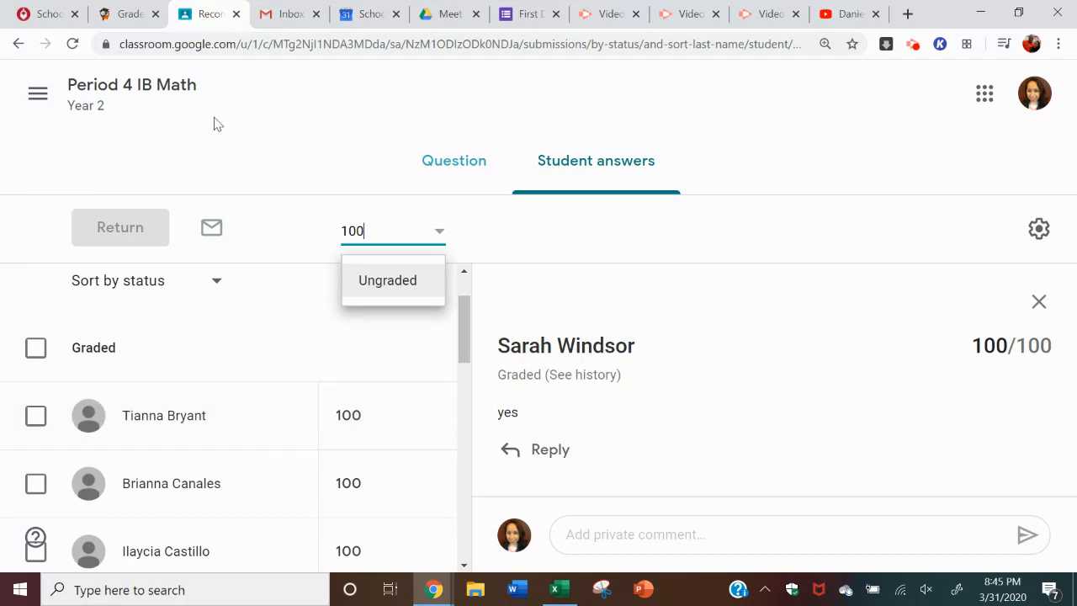
{"action": "left_click", "coordinate": [117, 14]}
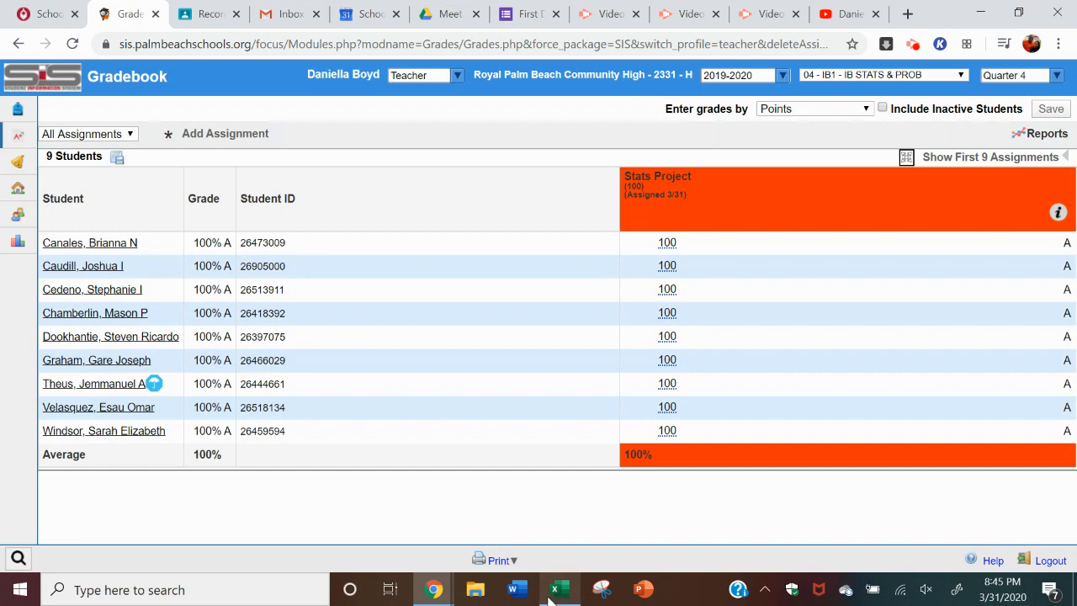
{"action": "mouse_move", "coordinate": [557, 596]}
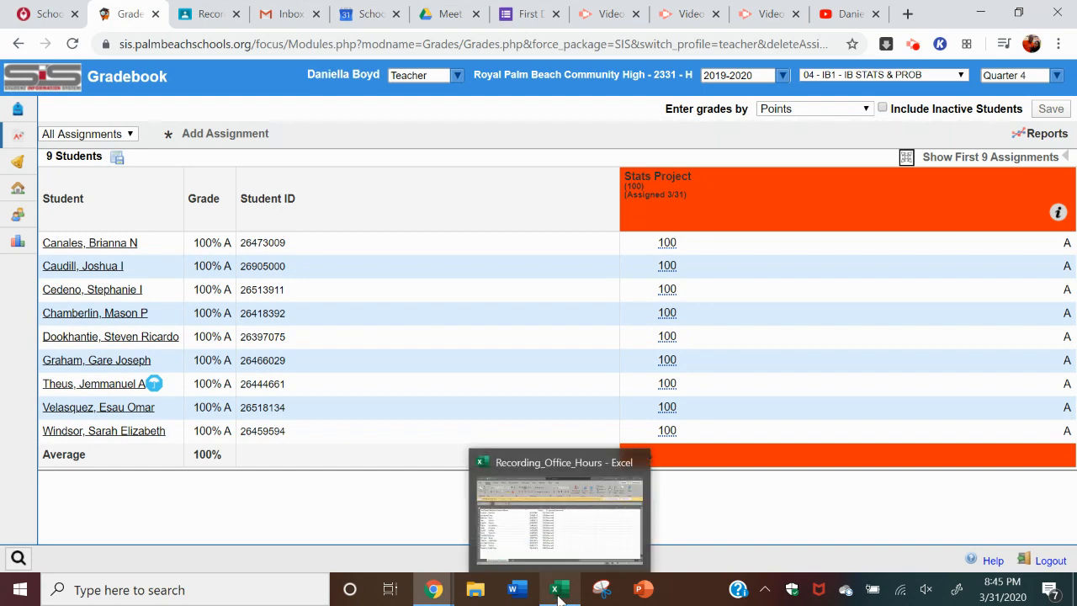
{"action": "left_click", "coordinate": [558, 593]}
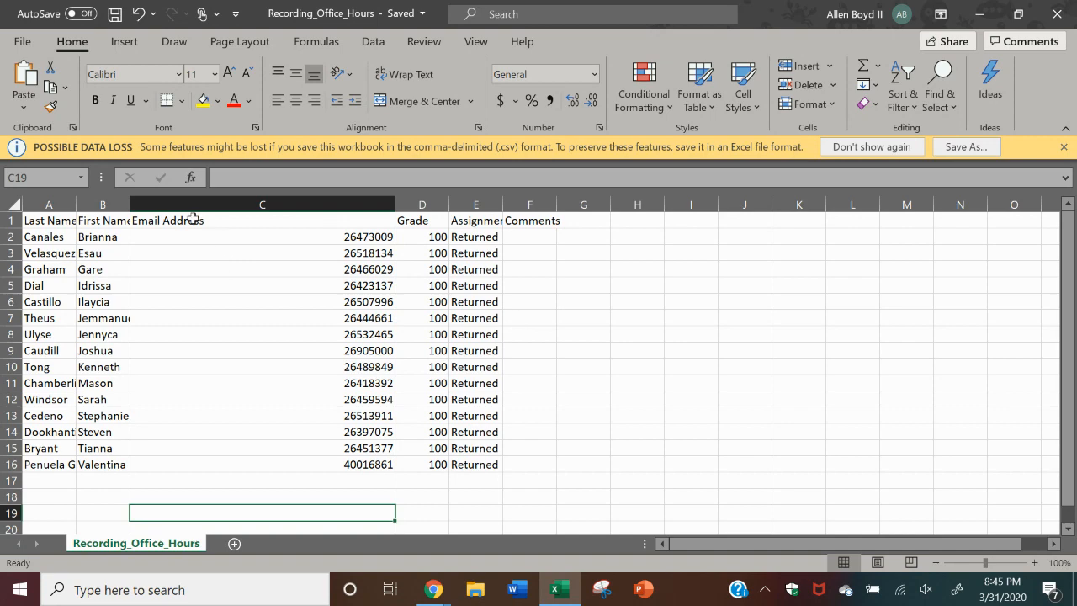
{"action": "left_click", "coordinate": [432, 587]}
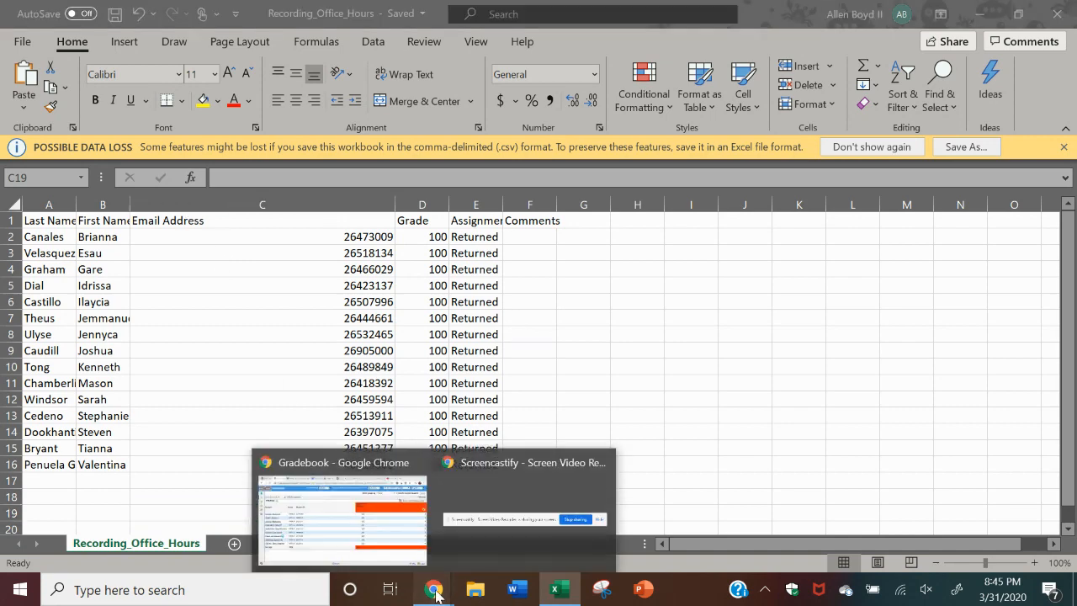
{"action": "left_click", "coordinate": [362, 494]}
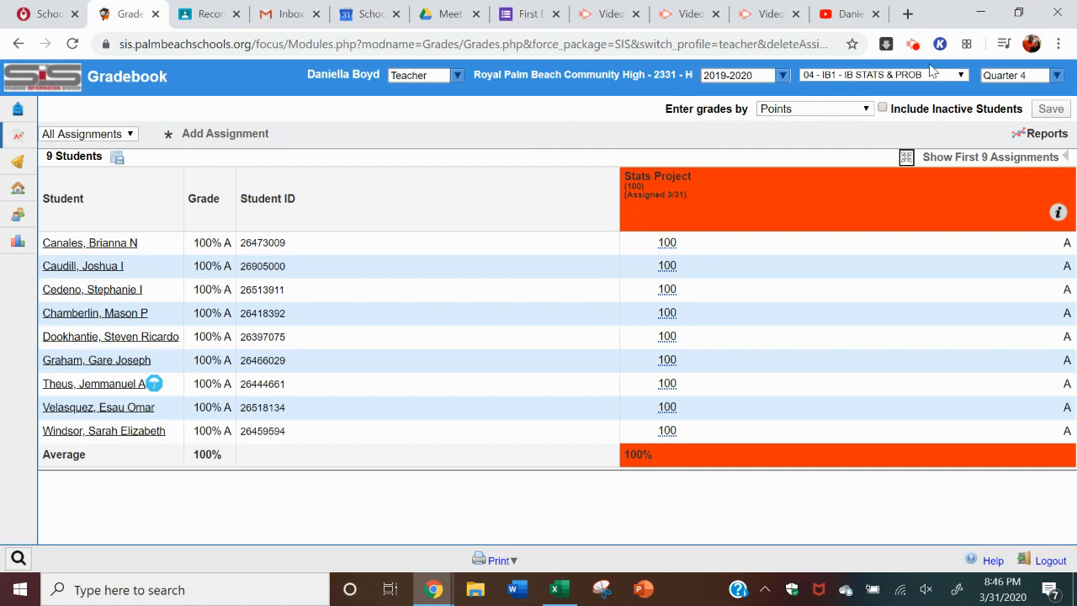
{"action": "left_click", "coordinate": [914, 46]}
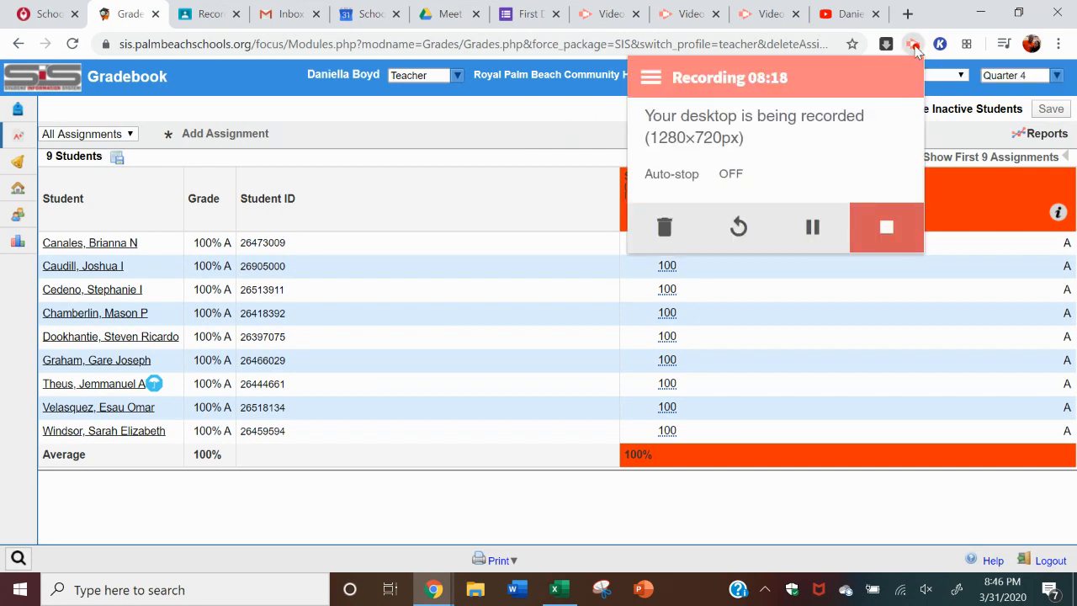